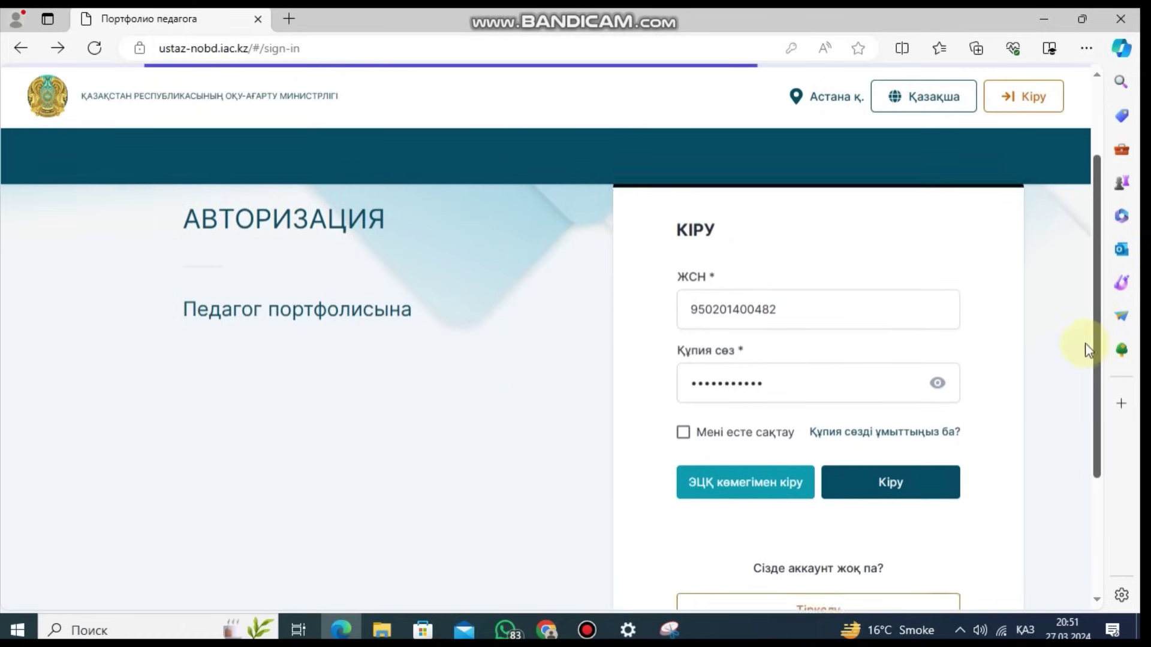
Step: Open the Тіркелу registration form and begin filling in the ЖСН and password fields
click(786, 574)
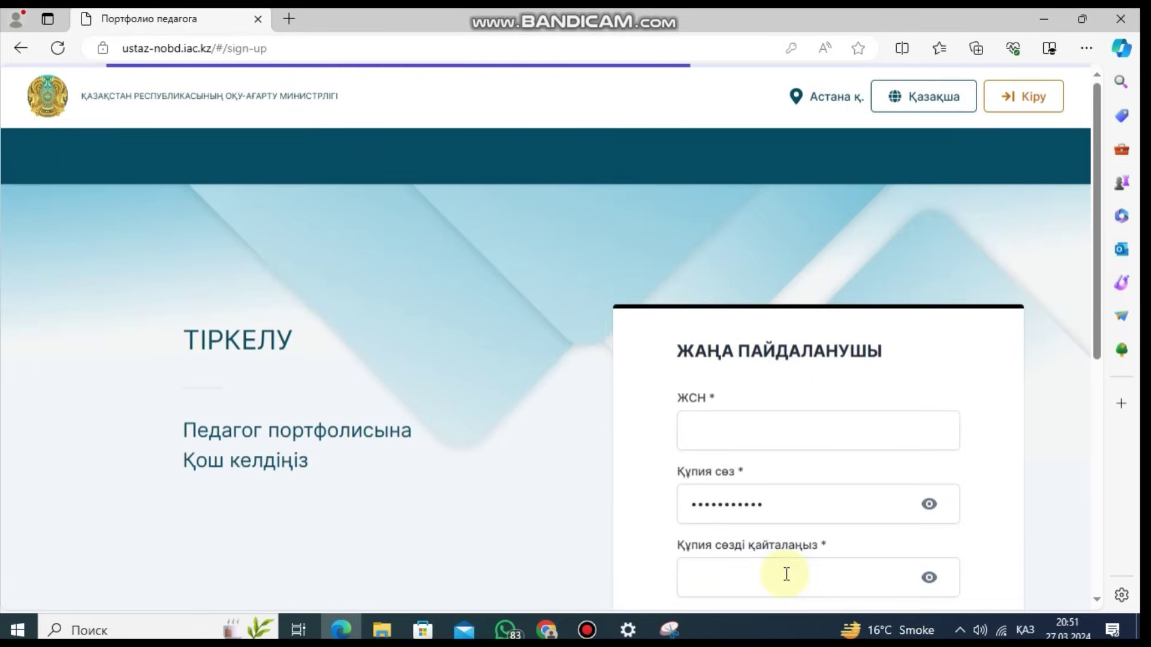
drag(1096, 256, 1051, 298)
click(887, 301)
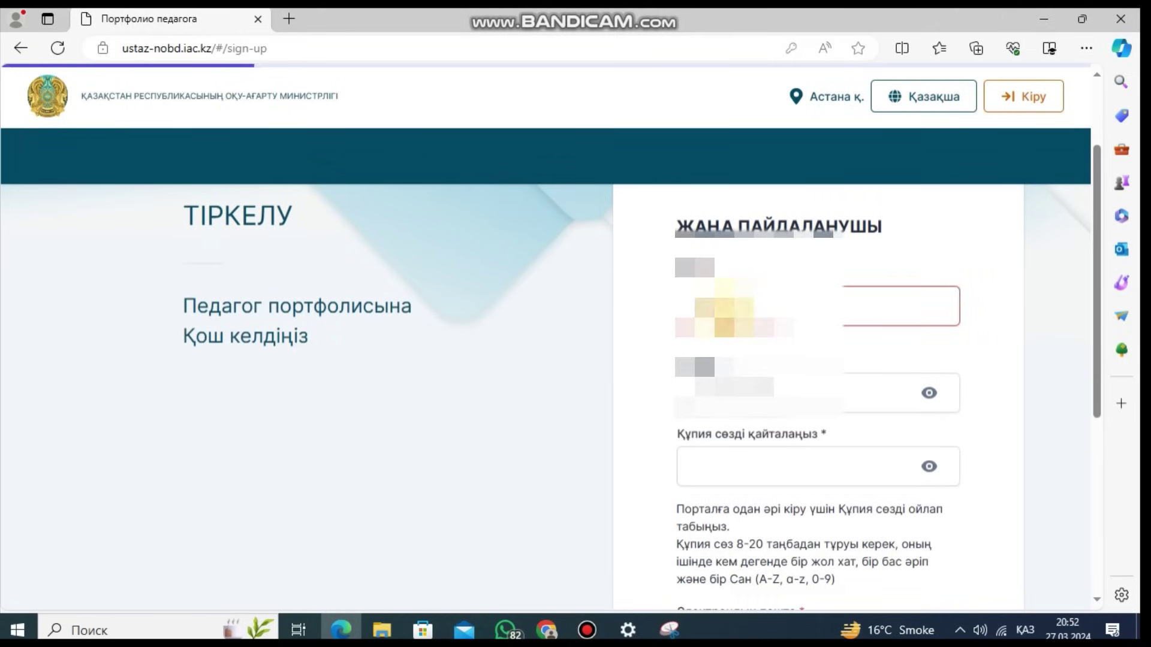
click(803, 377)
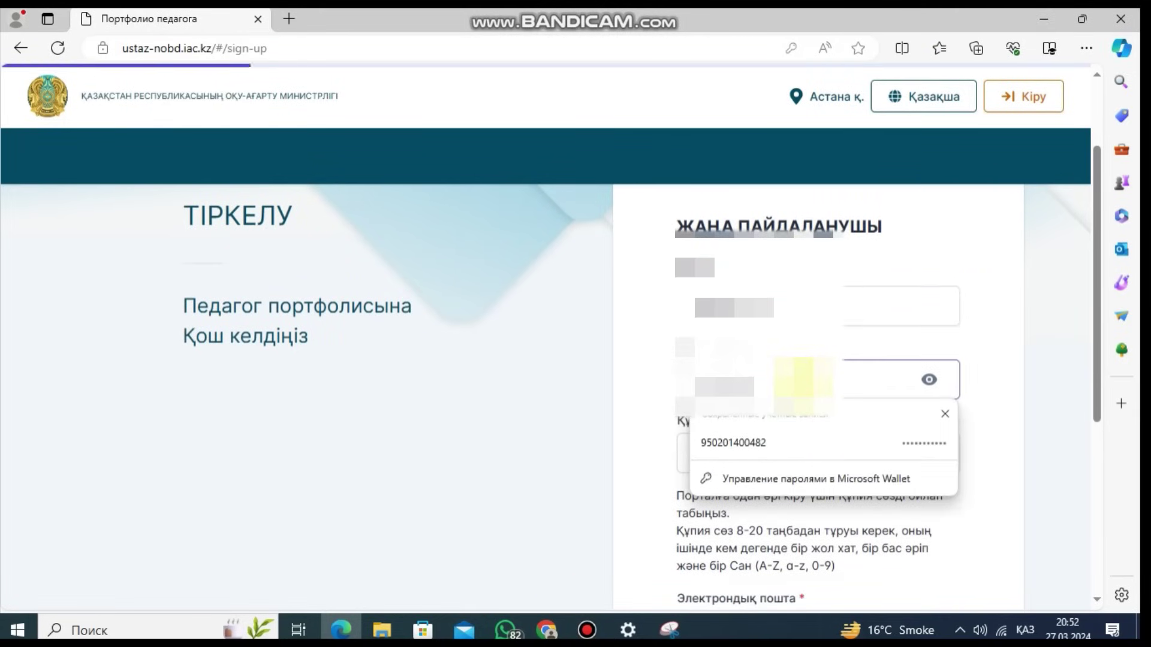
text(•)
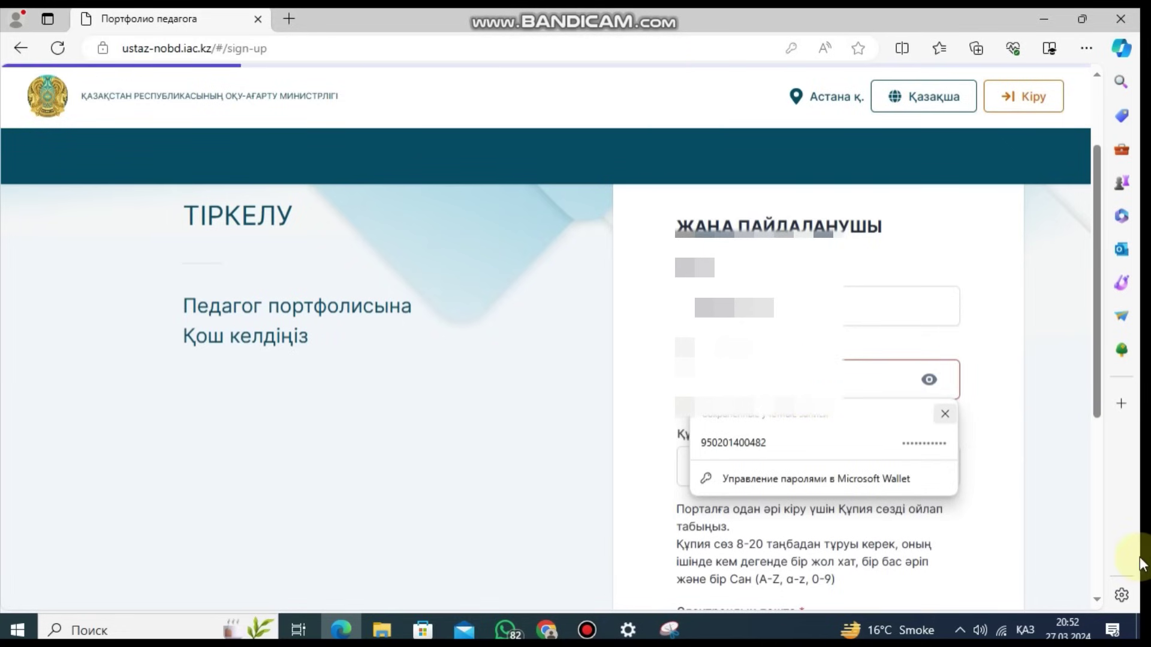
Step: Switch the keyboard to English and enter the password and its repeat
click(1027, 631)
click(990, 495)
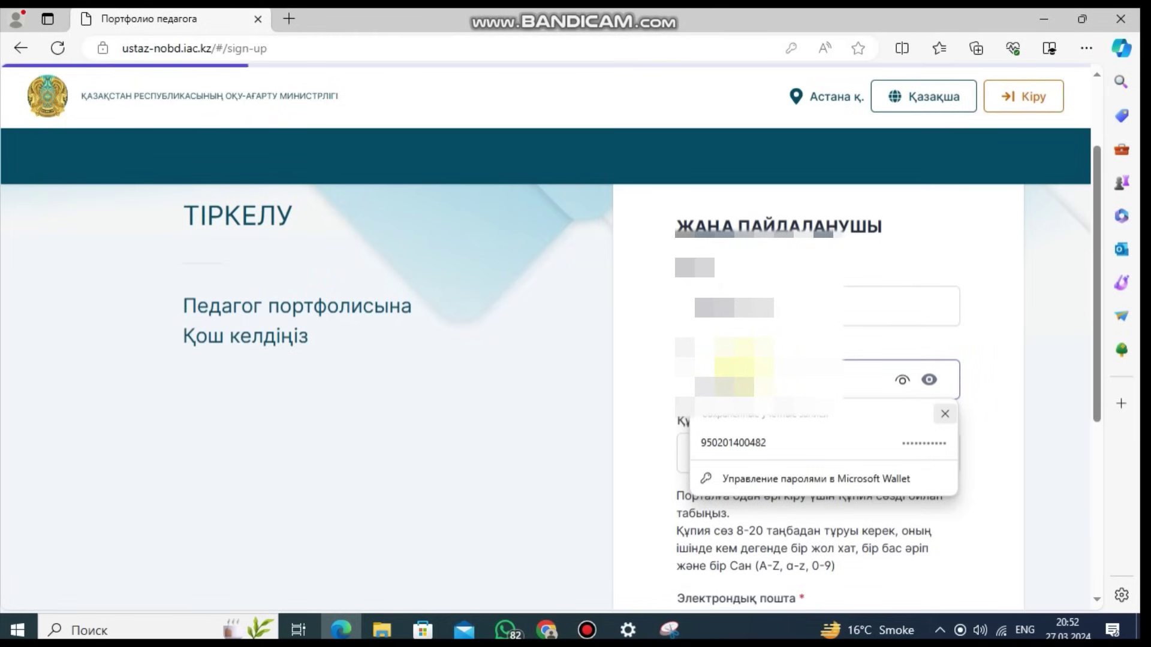
click(903, 383)
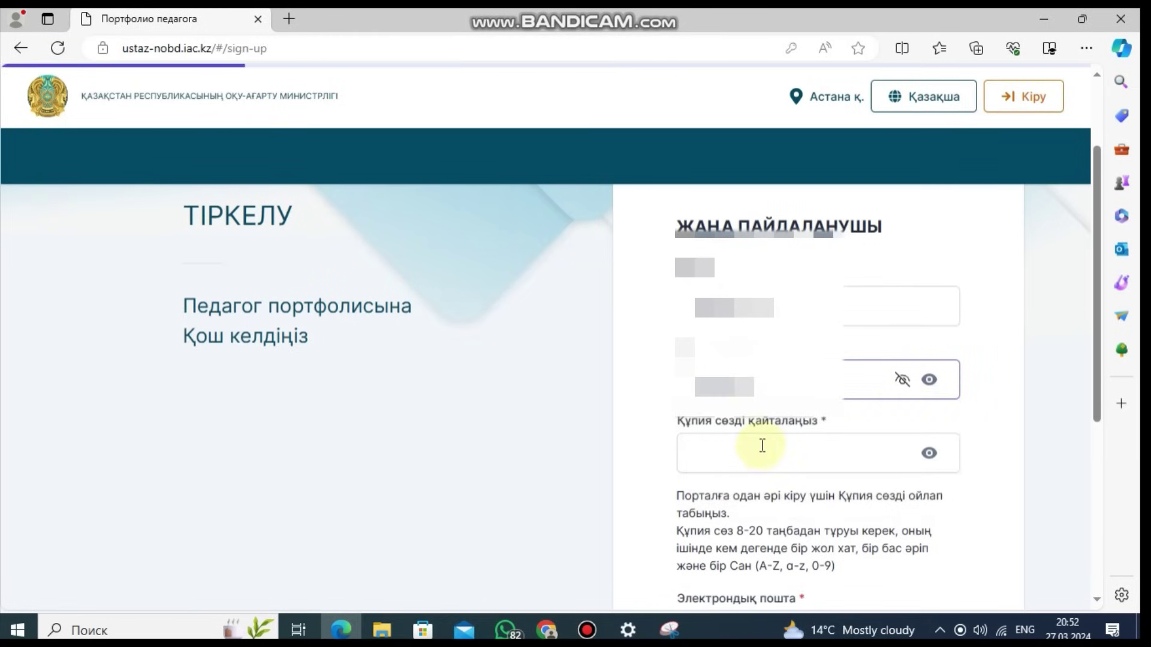
click(757, 449)
text(••)
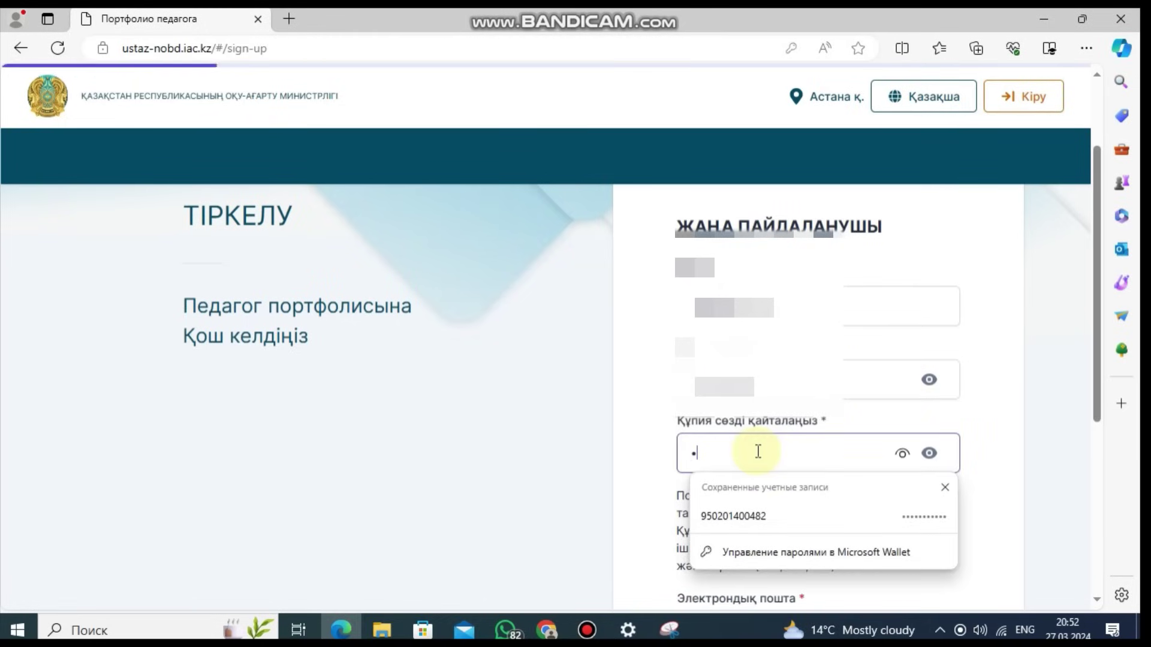
text(••••••••)
Step: Show both the repeated password and the first password as plain text
click(903, 458)
click(920, 496)
drag(1099, 361, 1097, 430)
click(929, 319)
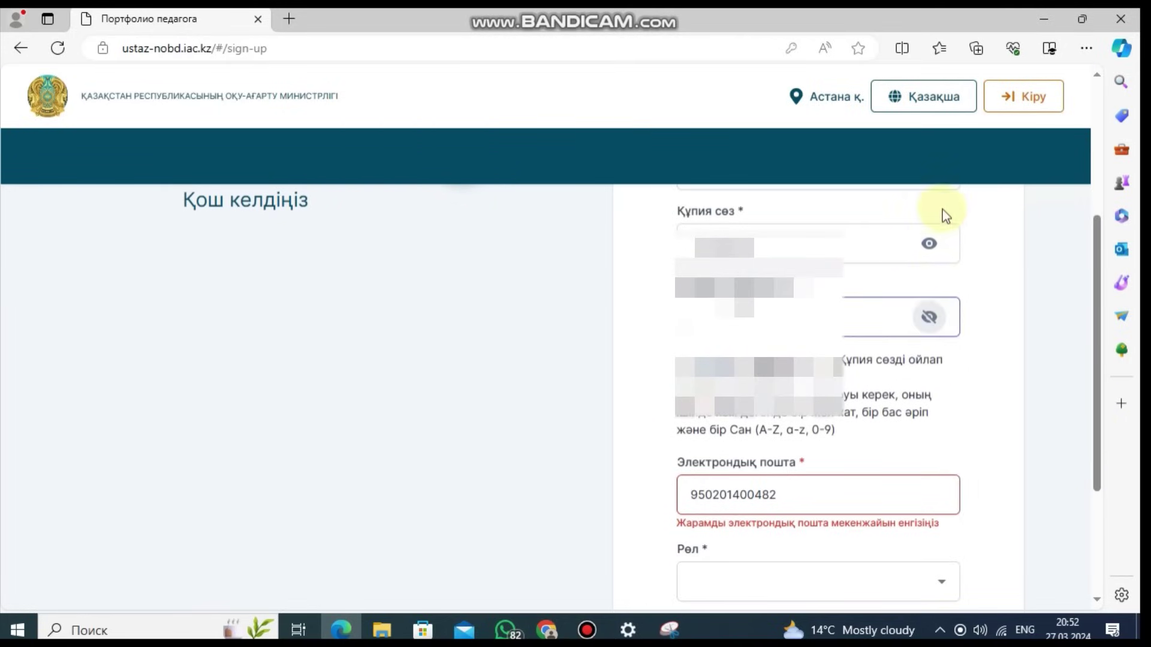
drag(1099, 315, 1082, 268)
click(930, 339)
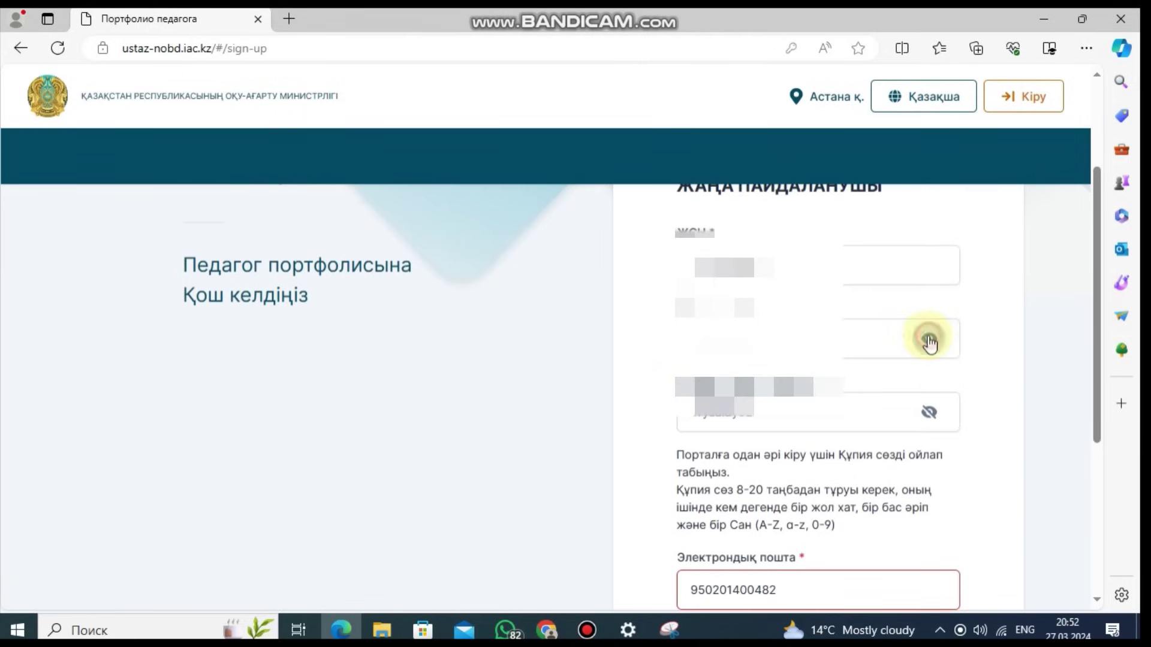
Step: Snip the filled registration form fields with Ножницы
click(669, 629)
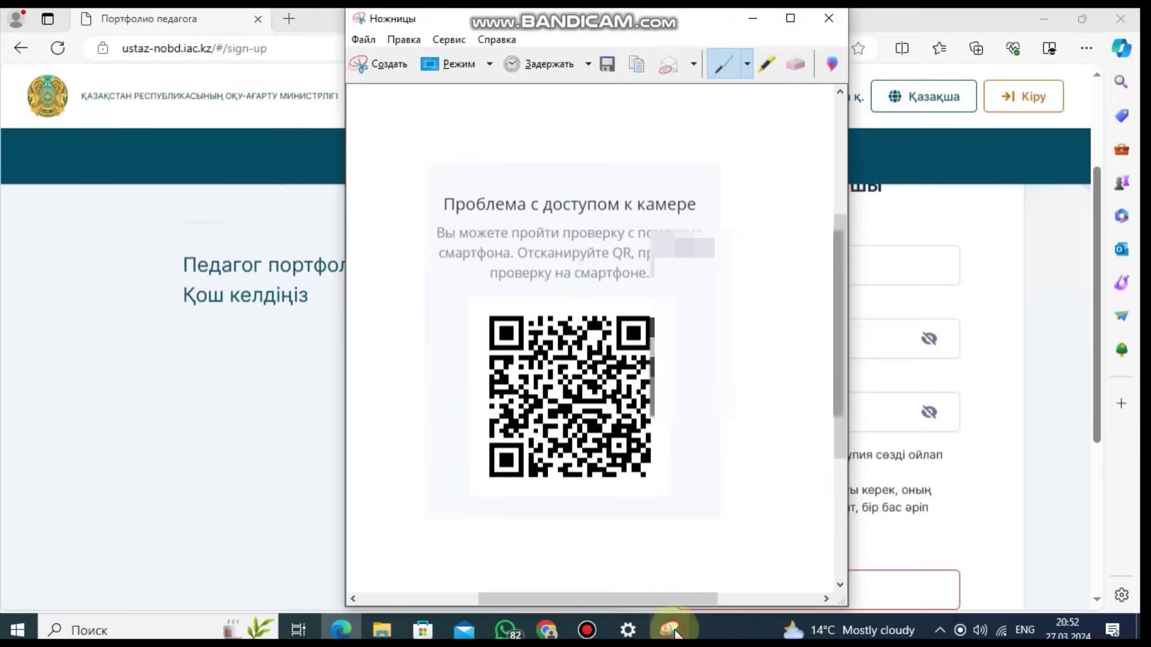
click(370, 69)
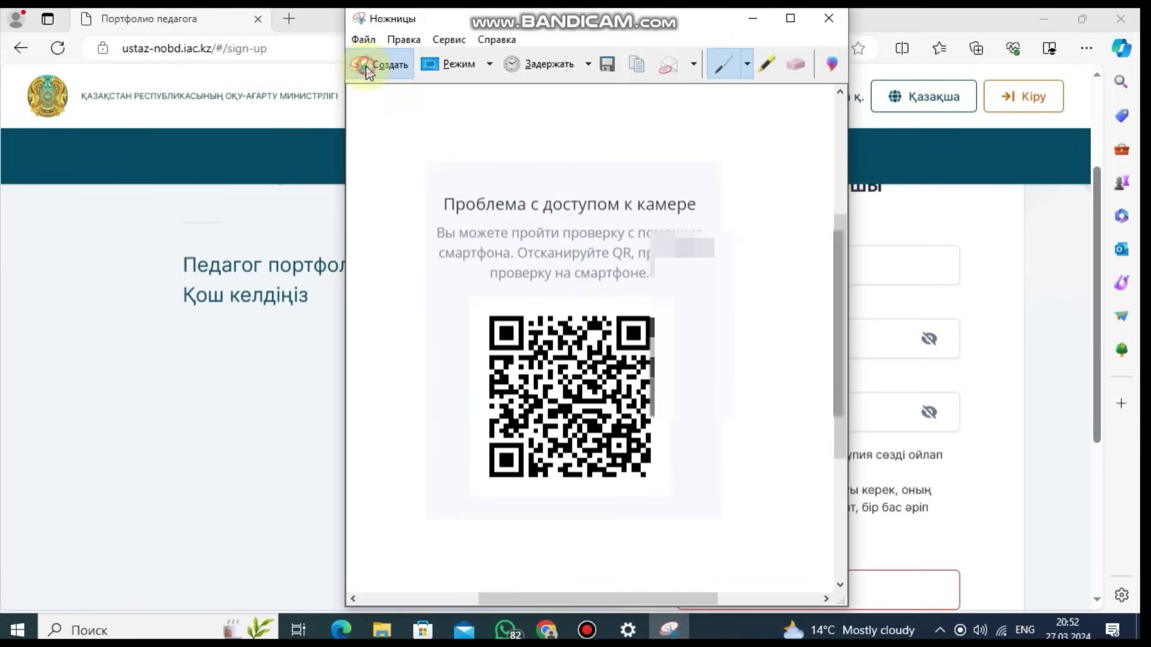
drag(666, 194, 987, 462)
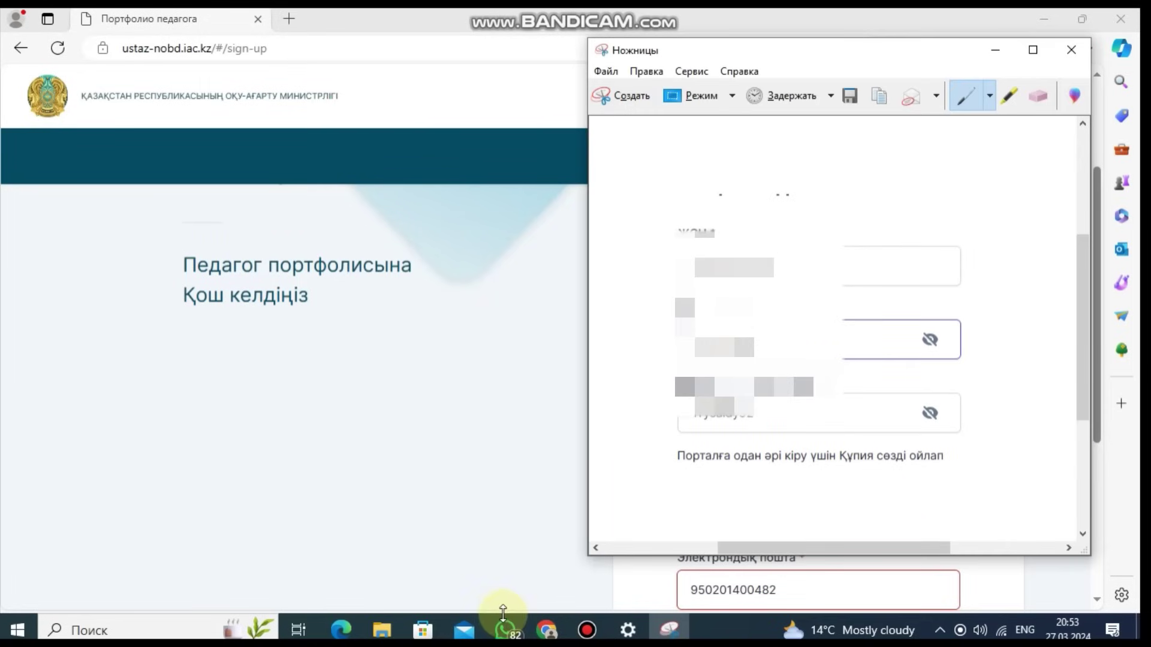
Step: Replace the wrong e-mail field value with the user's pasted e-mail address
click(507, 611)
click(785, 577)
key(ctrl+a)
key(ctrl+v)
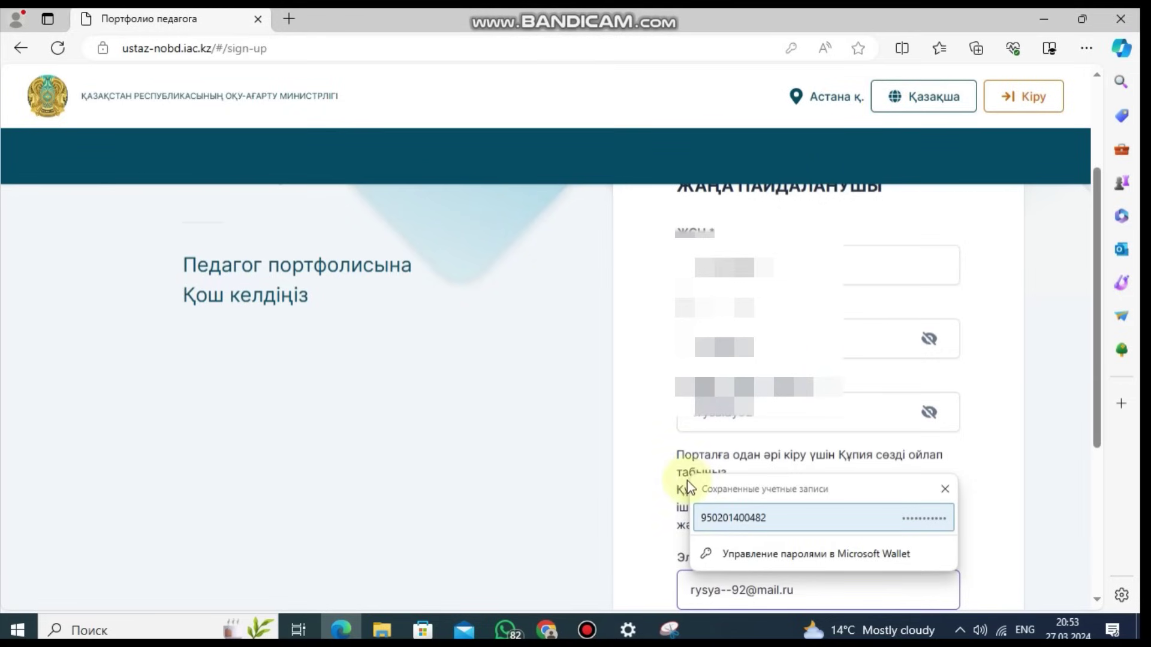
Step: Take a second snip of the form showing the corrected e-mail
click(669, 630)
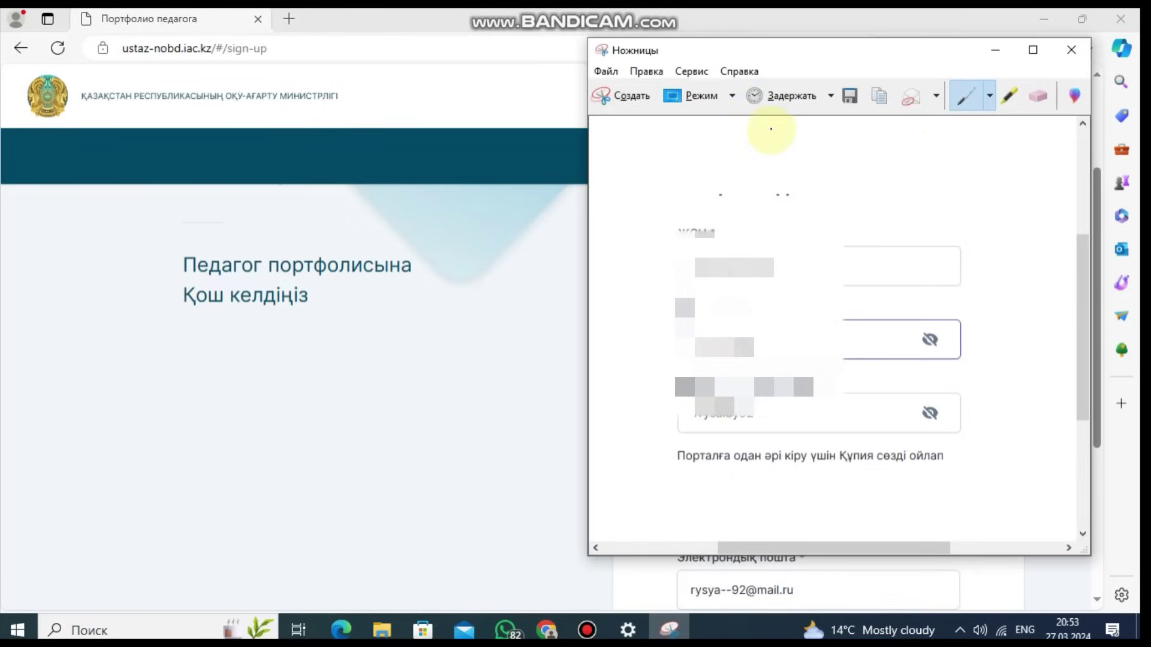
click(626, 96)
drag(660, 214, 974, 613)
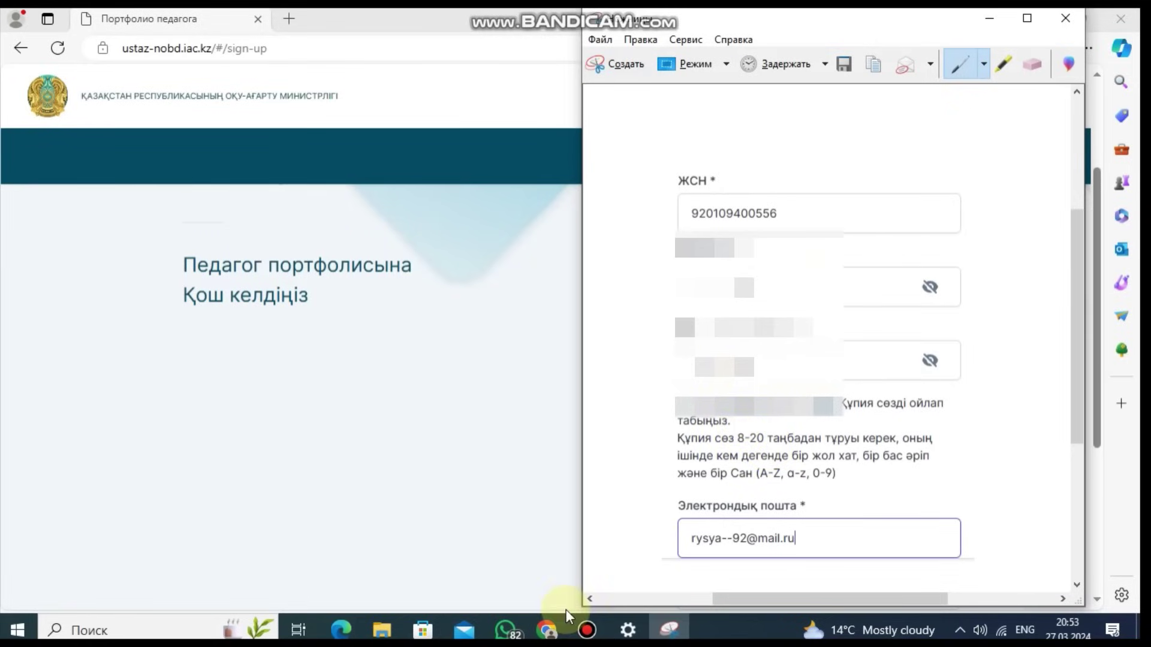
click(341, 630)
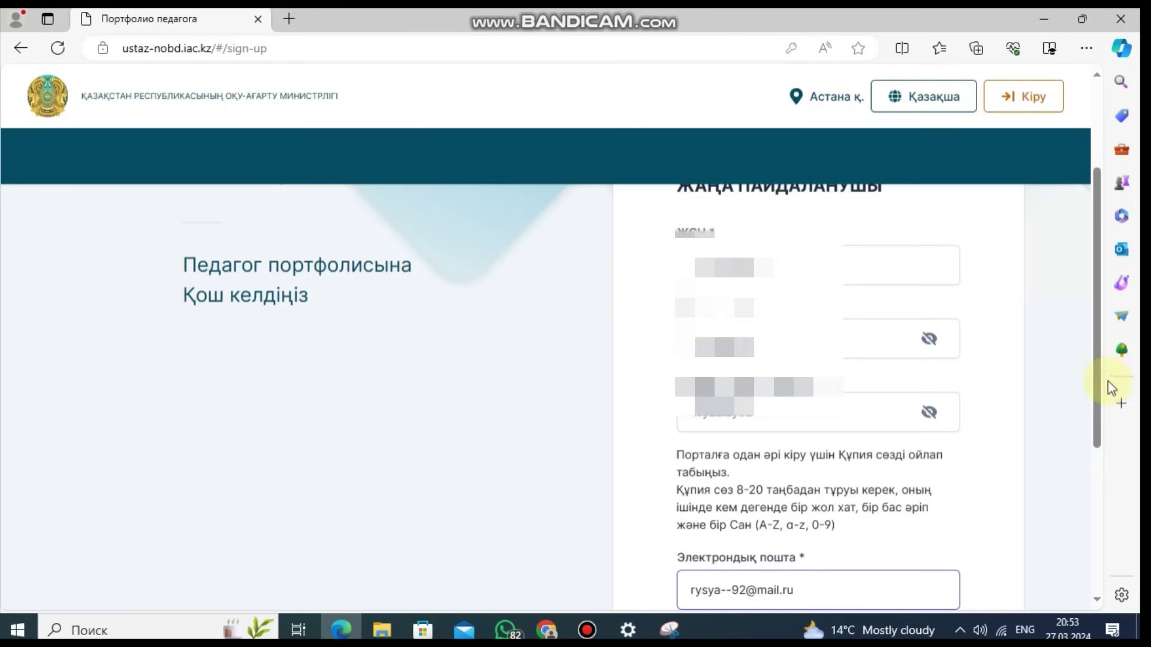
Step: Choose the Білім беру ұйымы қызметкері role, tick privacy consent and submit via Қол қою және жіберу
drag(1104, 380, 1105, 533)
click(853, 408)
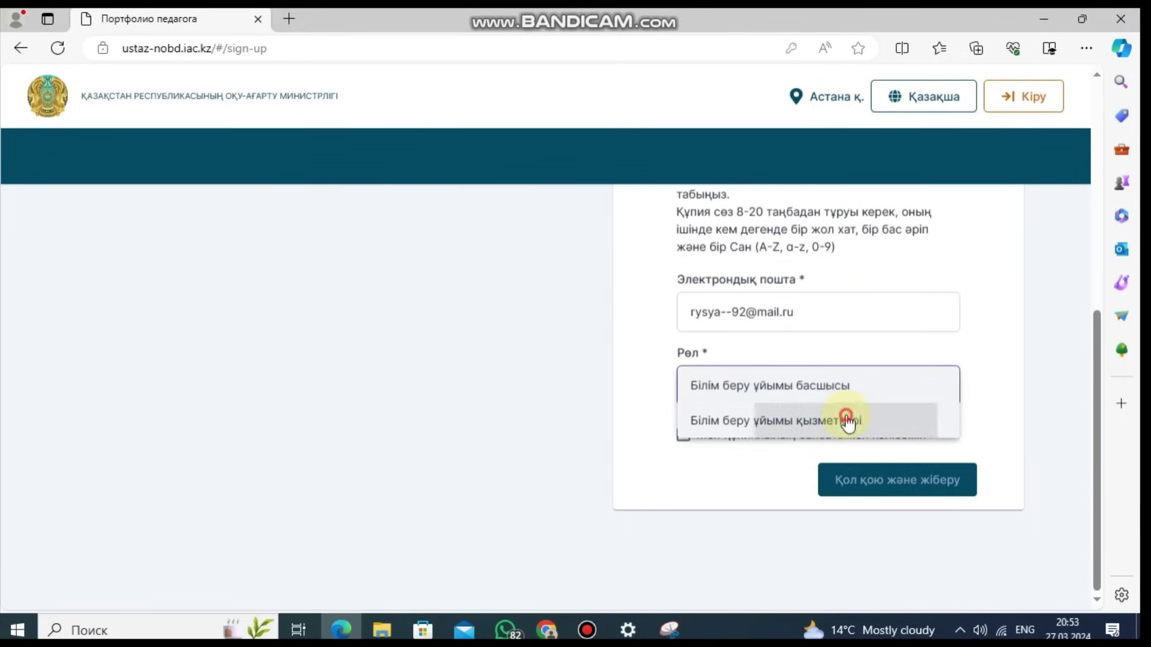
click(849, 420)
click(683, 435)
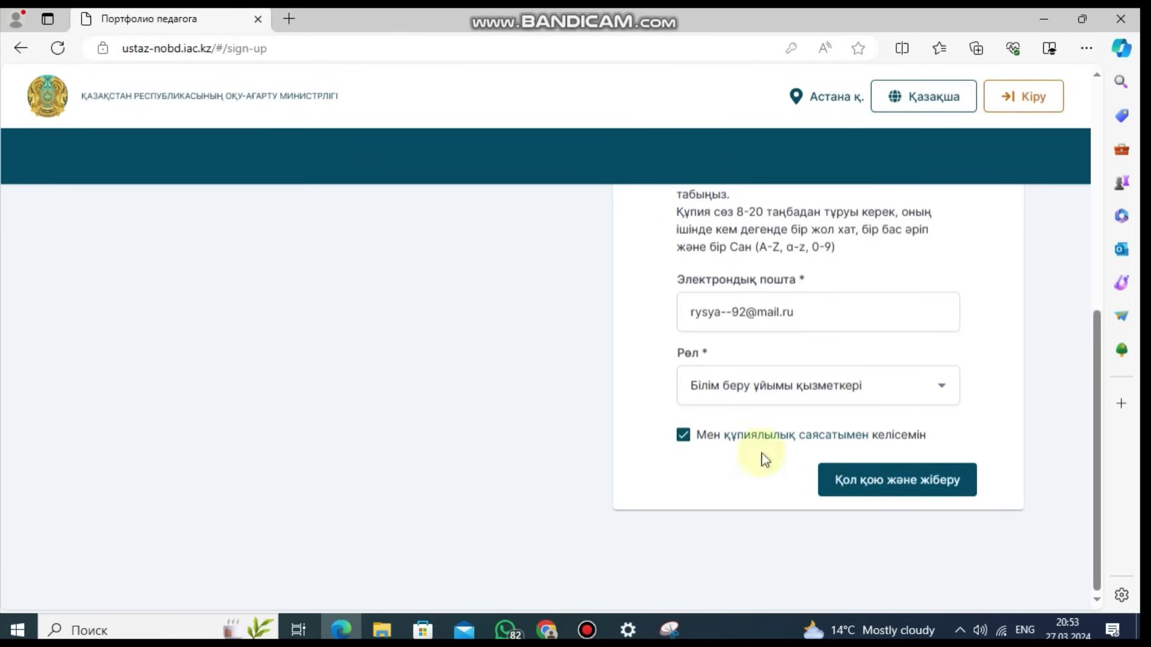
click(858, 479)
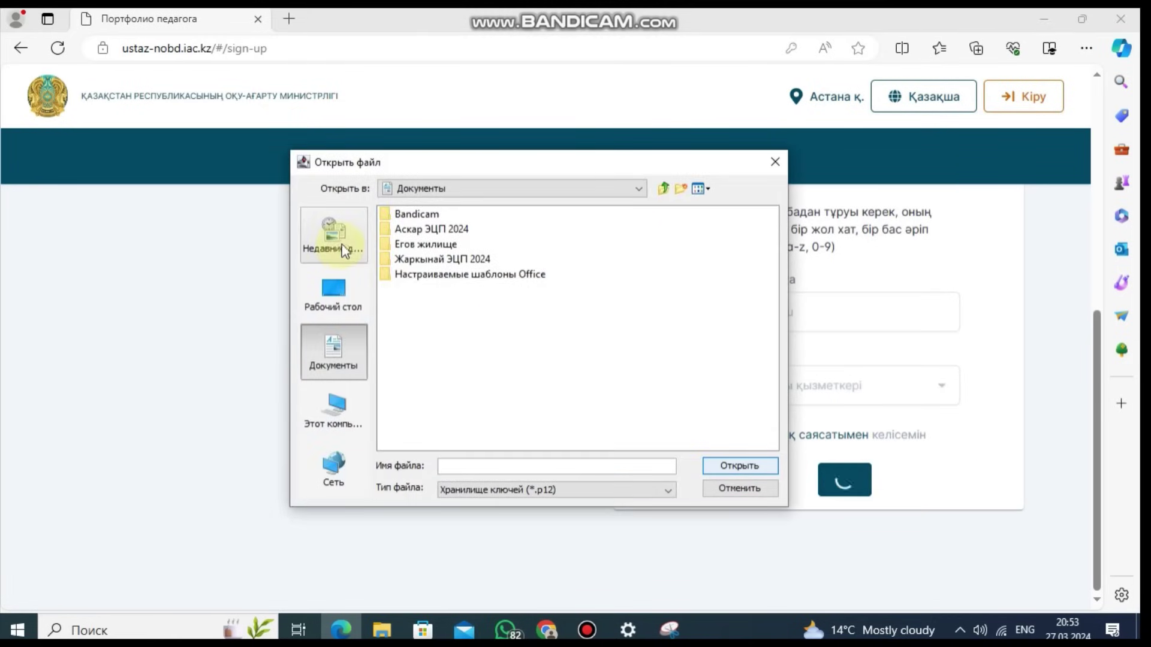
Step: Open the AUTH .p12 key file from the ЭЦП folder on the Desktop
click(346, 298)
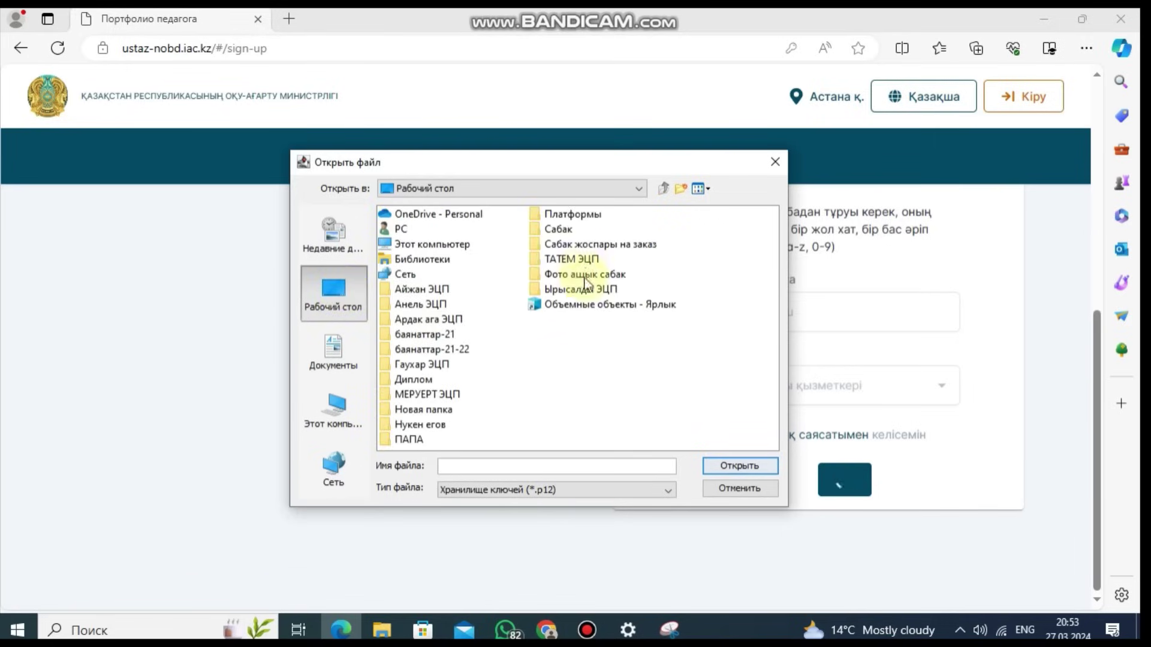
double_click(580, 290)
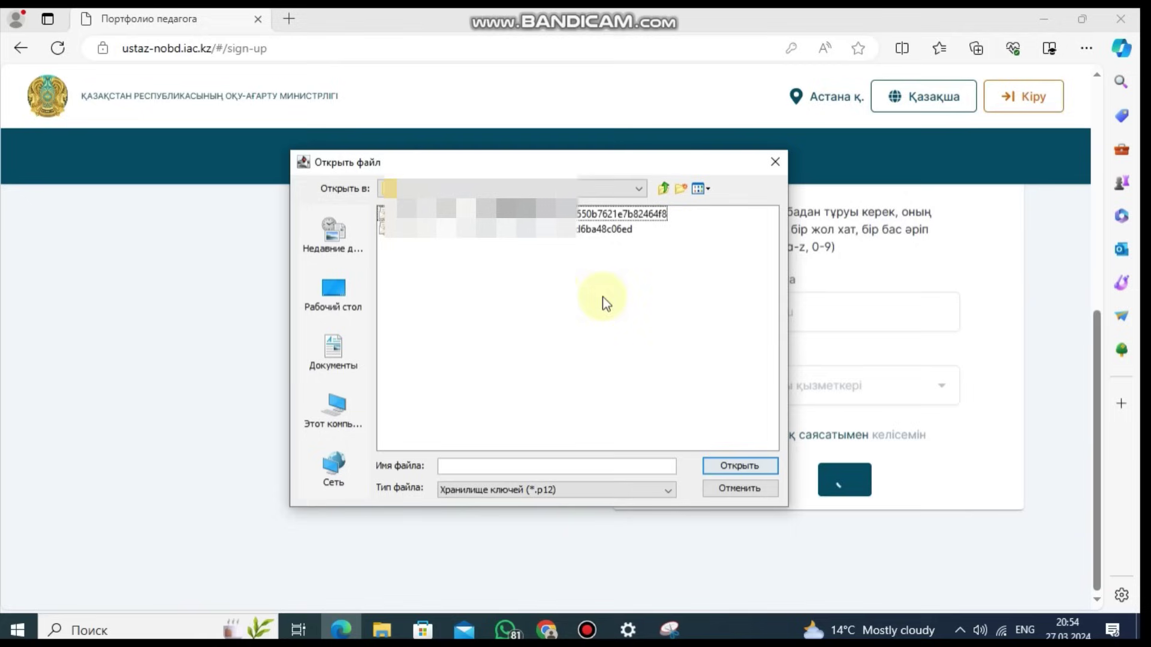
click(588, 215)
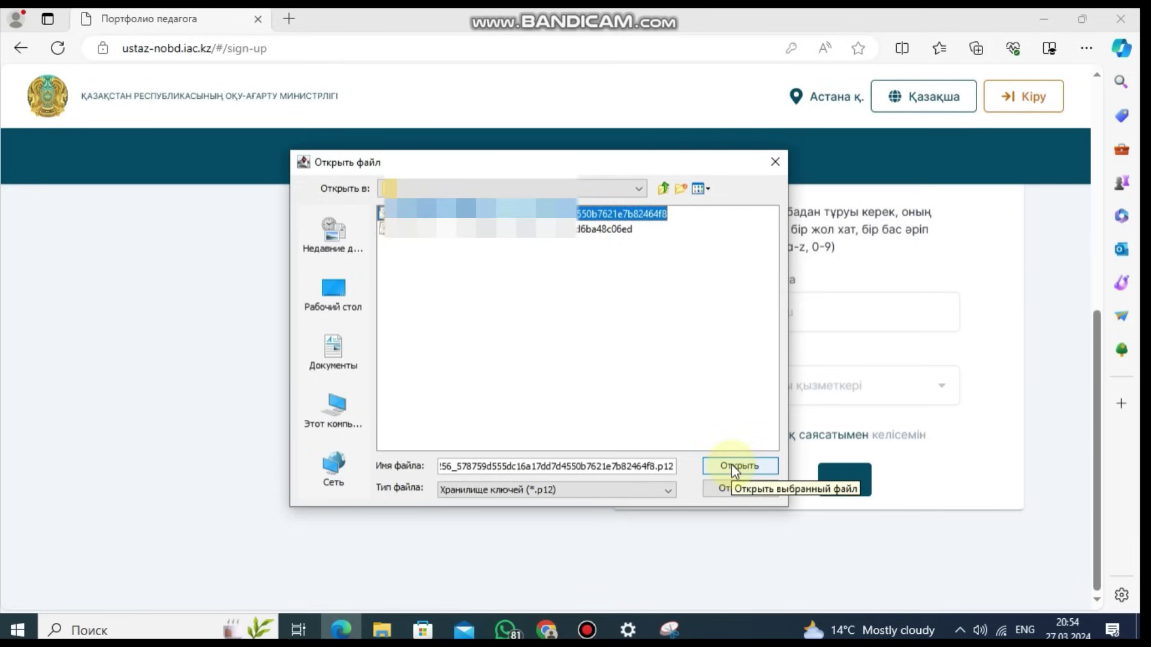
click(735, 468)
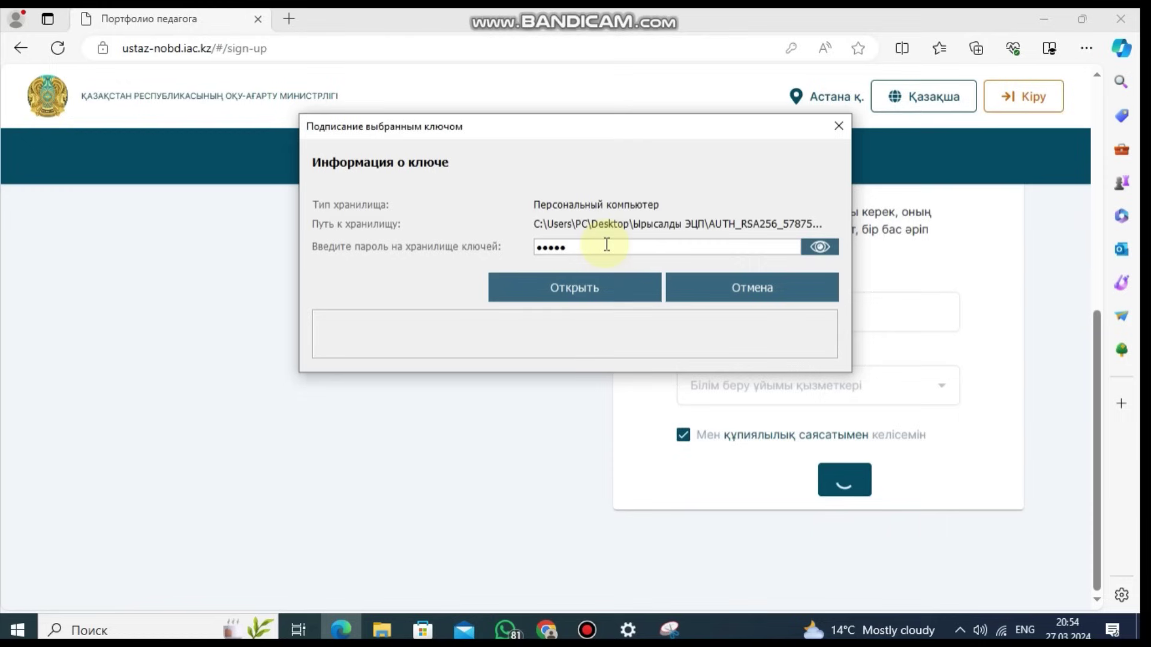
Step: Unlock the key store with its password and send the signed registration
click(602, 285)
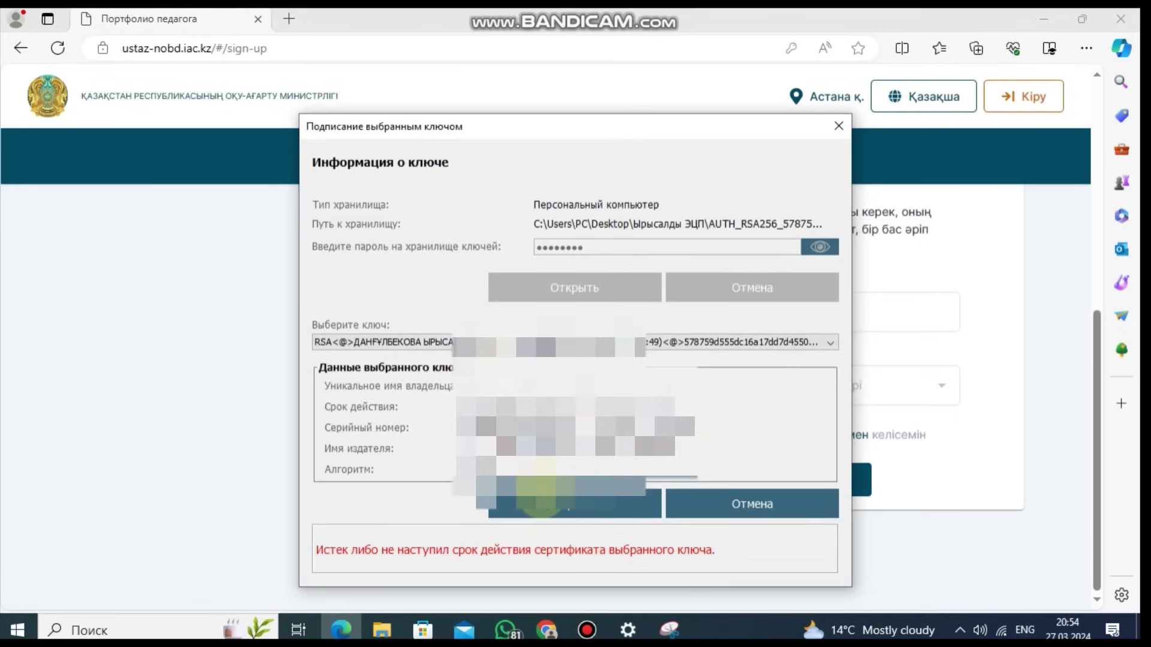
click(544, 502)
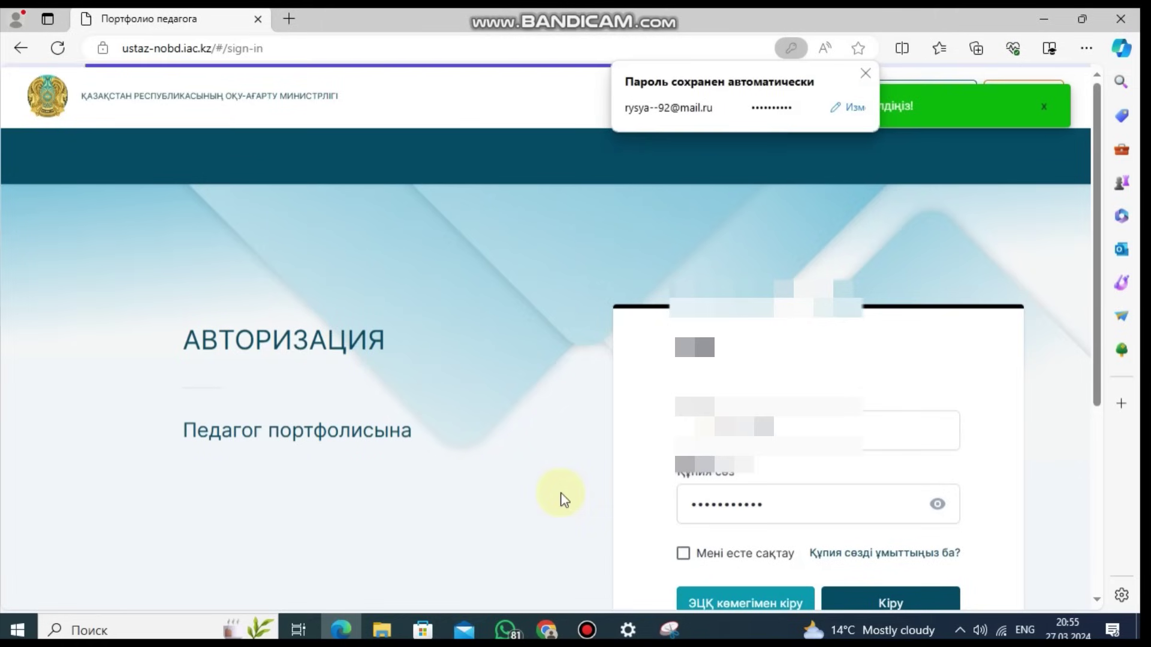
Step: Retype the sign-in password, reveal it to verify, then pick the saved login
click(863, 75)
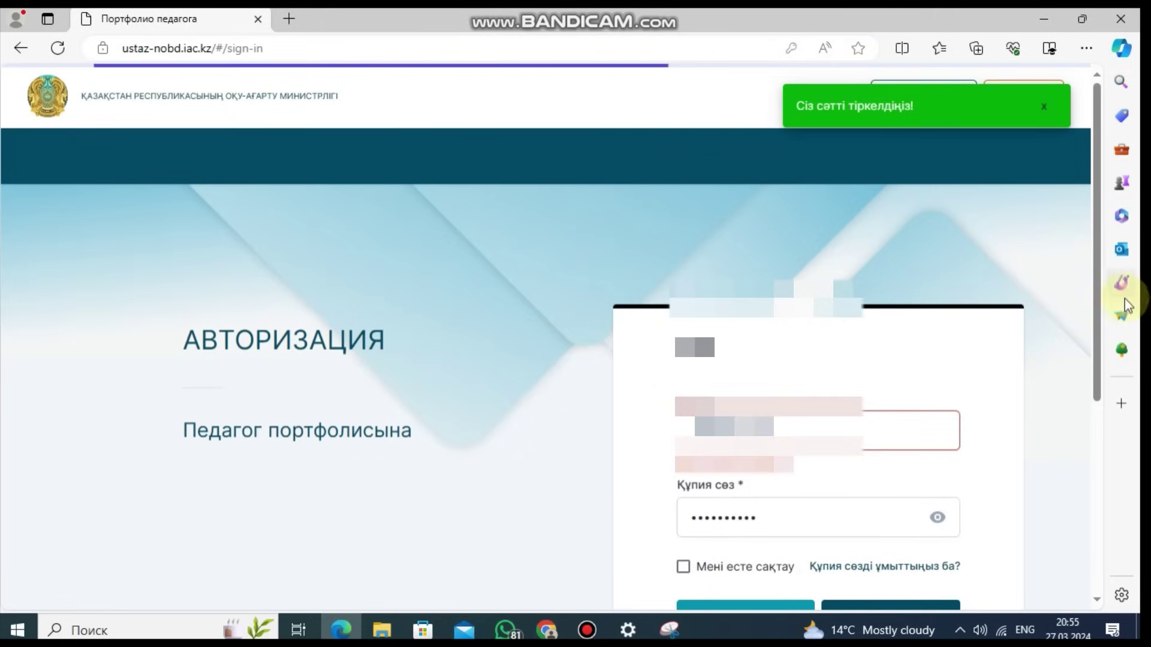
click(766, 516)
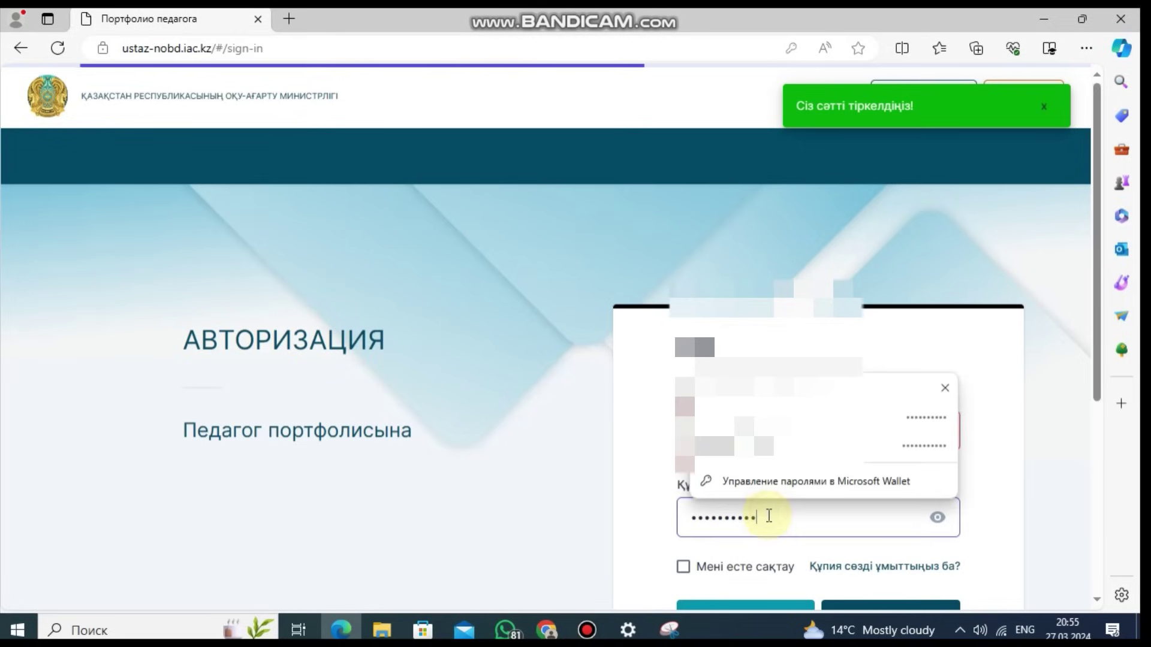
key(ctrl+a)
key(BackSpace)
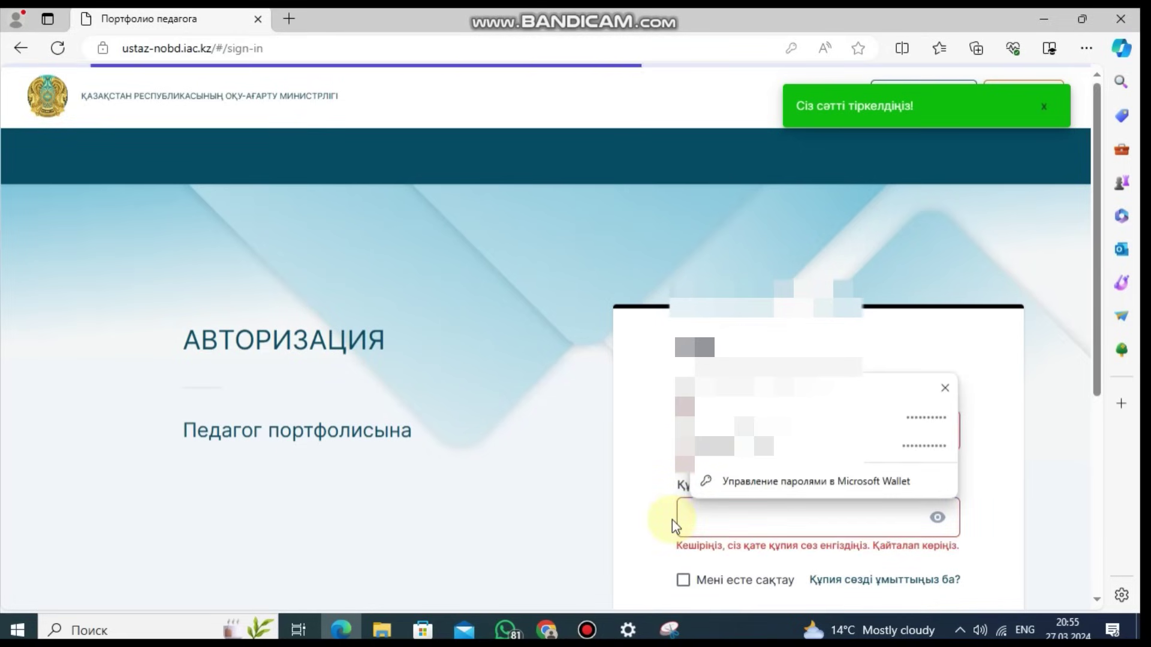
text(1234567)
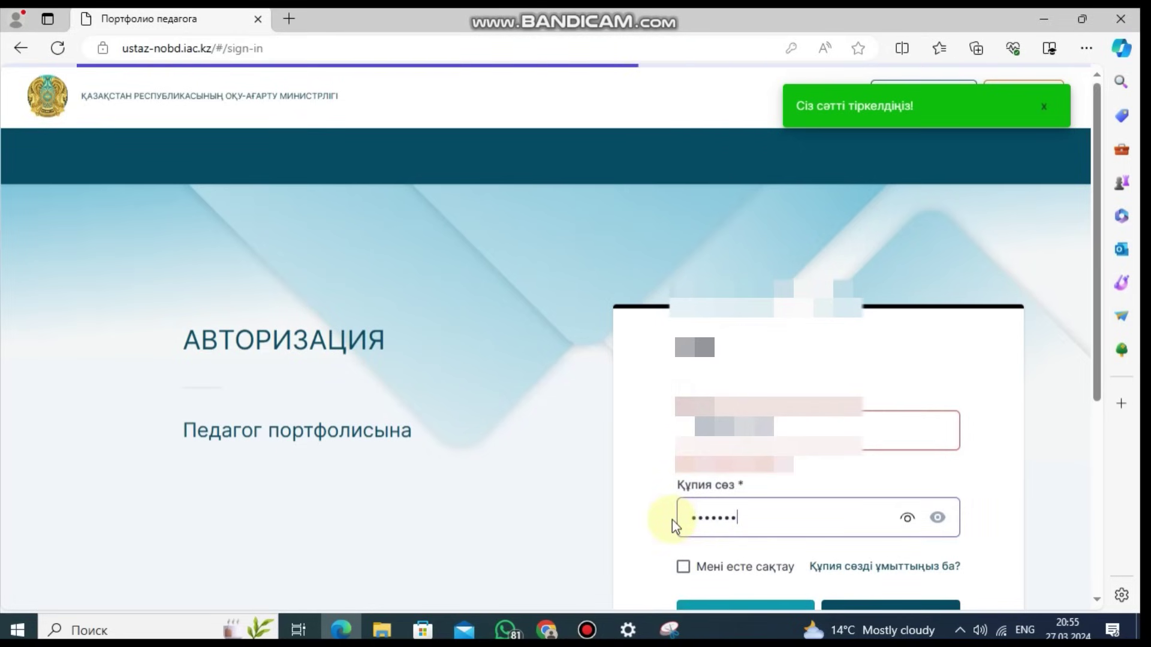
text(89)
click(909, 519)
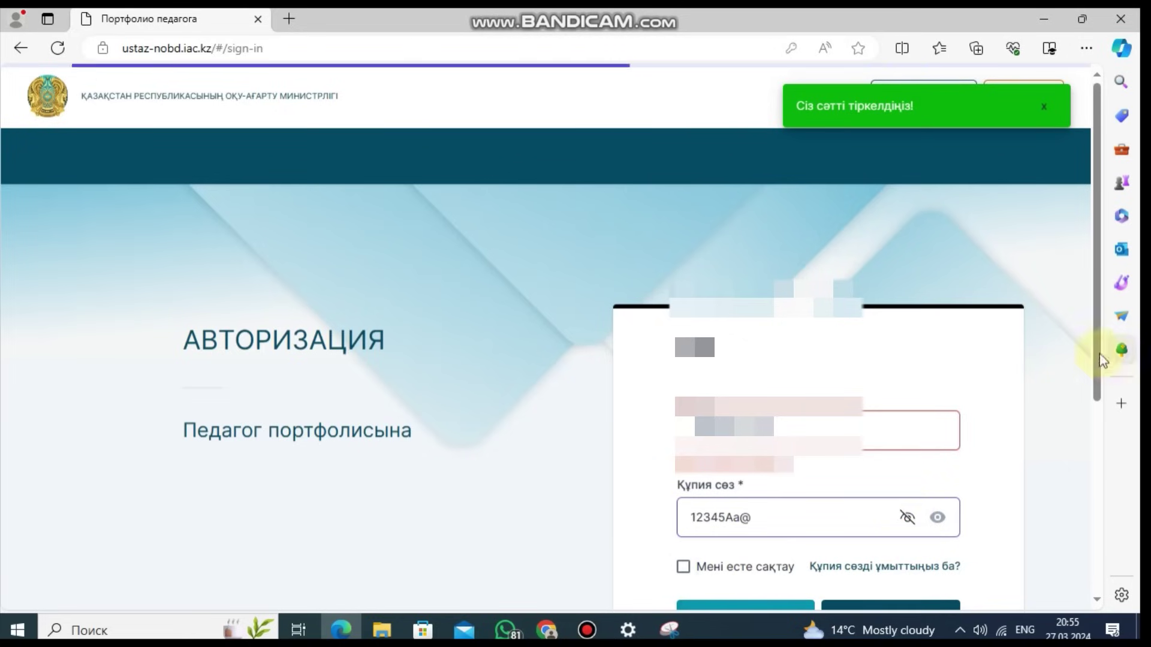
drag(1092, 350, 1079, 420)
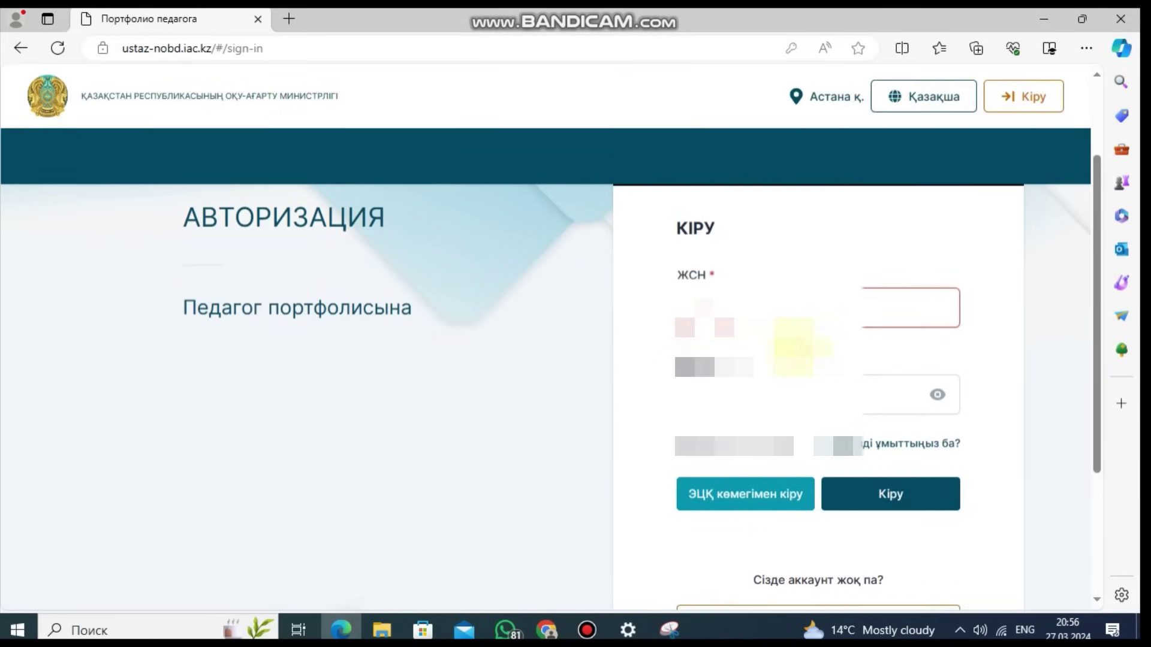
click(784, 321)
Step: Sign in with the saved login and open the МЕНІҢ ДЕРЕКТЕРІМ profile page
key(Down)
key(Return)
key(Return)
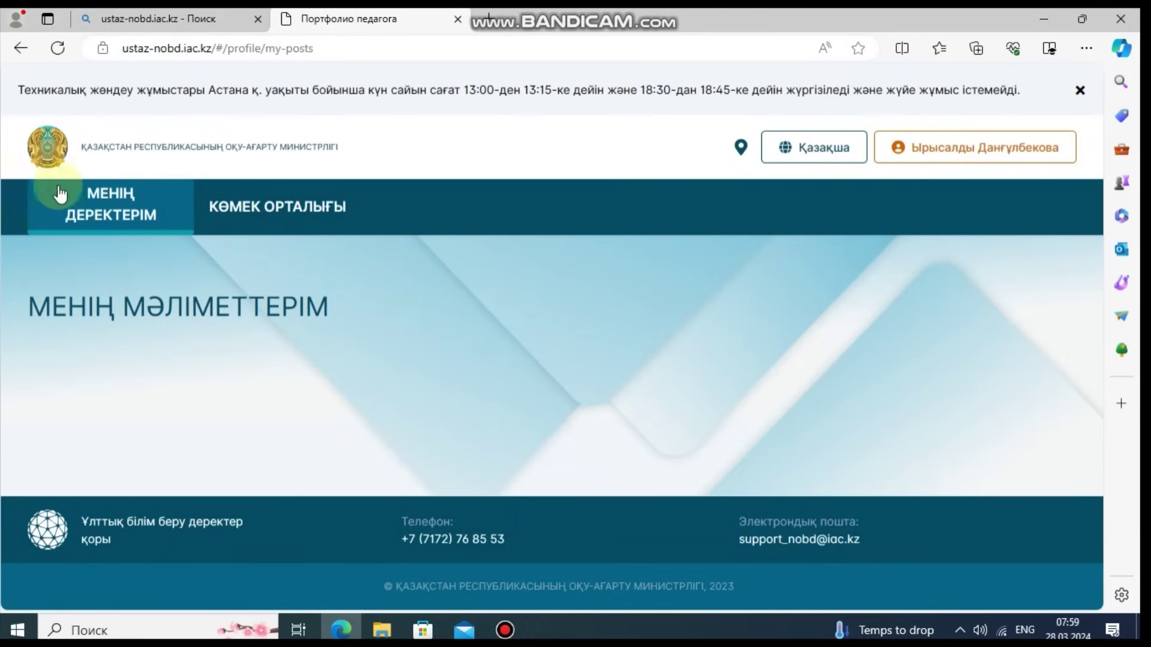
click(71, 183)
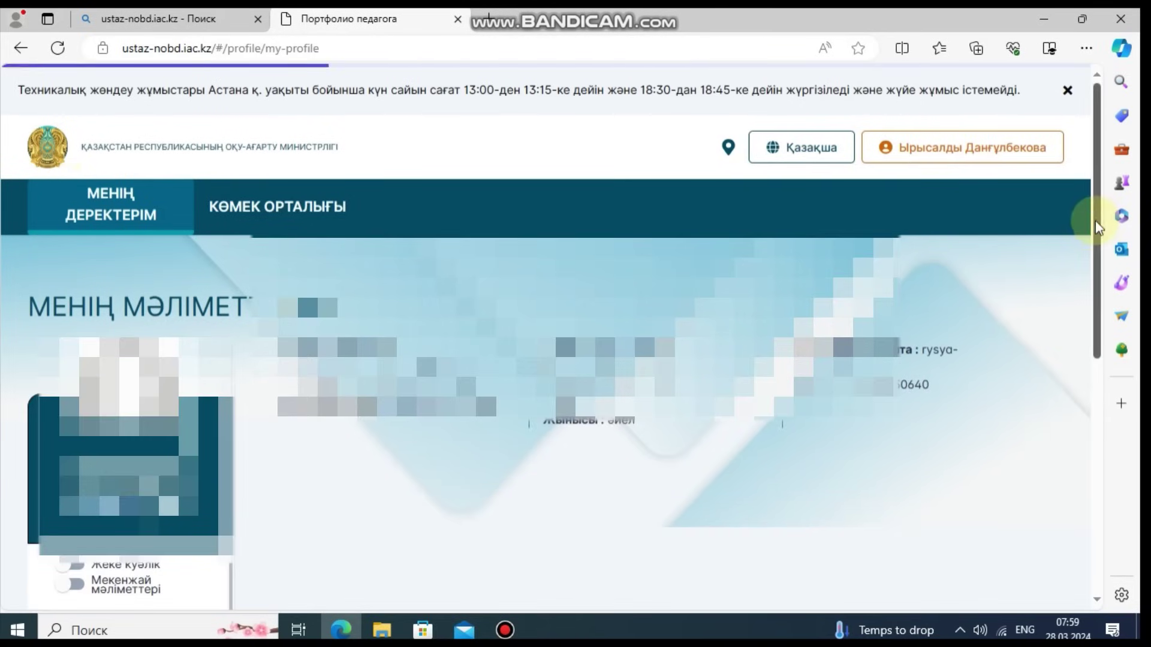
Step: Scroll the profile, open Менің цифрлық құжаттарым and scroll down to Деректерді растау
scroll(1093, 288, down, 1)
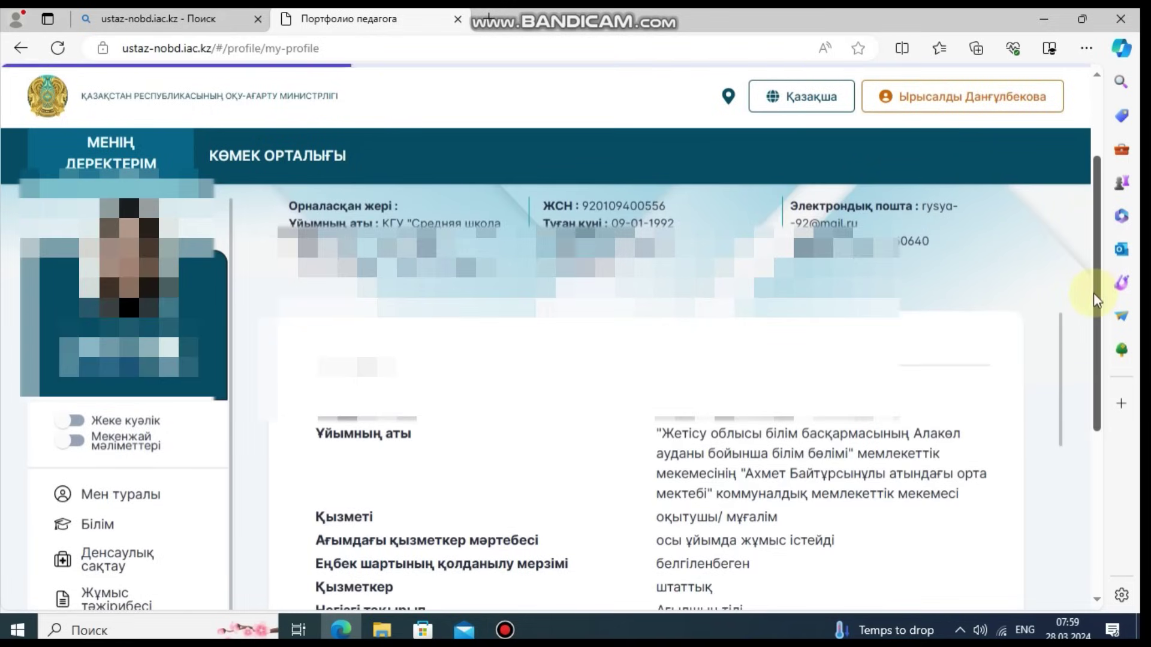
scroll(1099, 335, down, 2)
scroll(1091, 359, down, 4)
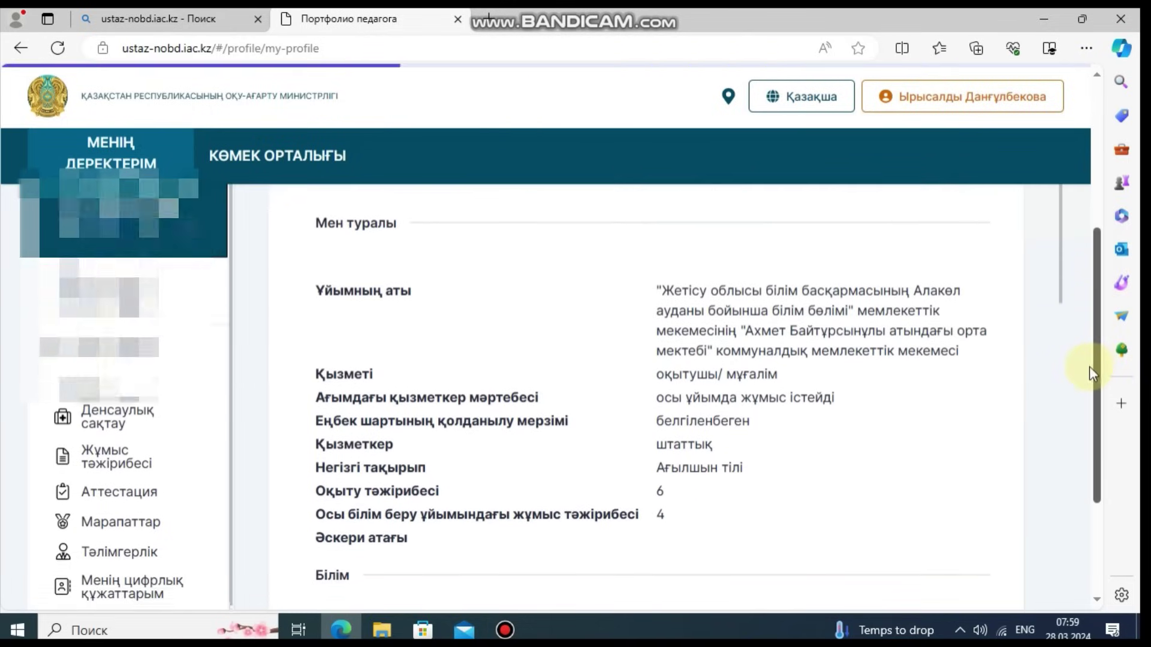
click(120, 348)
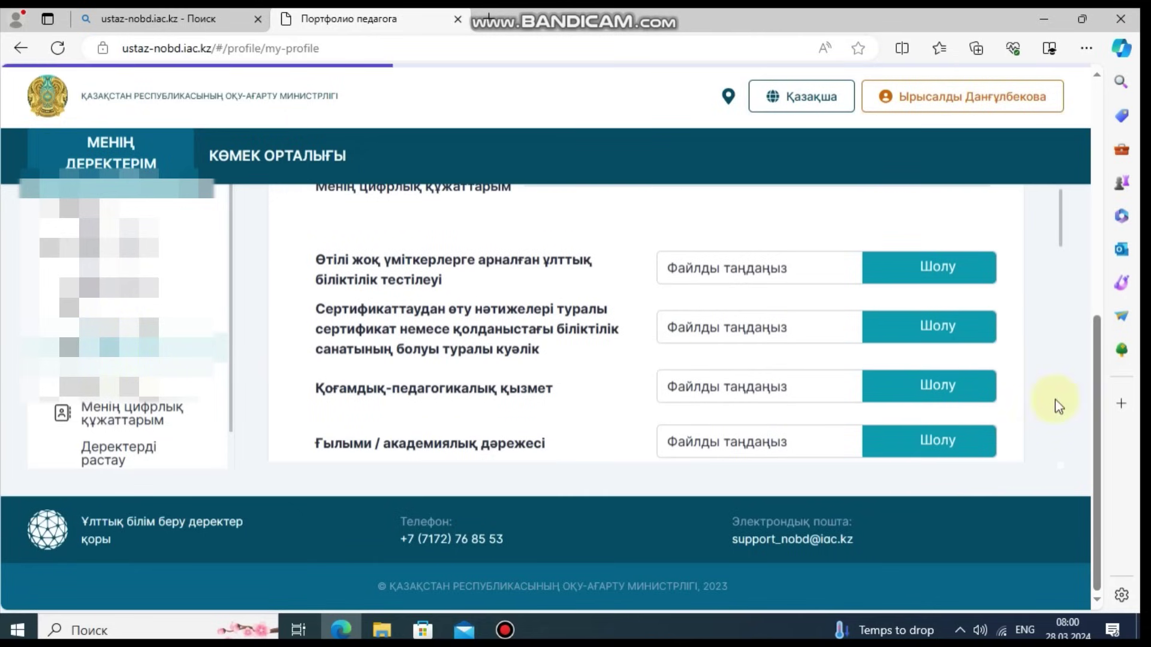
drag(1095, 398, 1093, 367)
drag(1062, 296, 1054, 404)
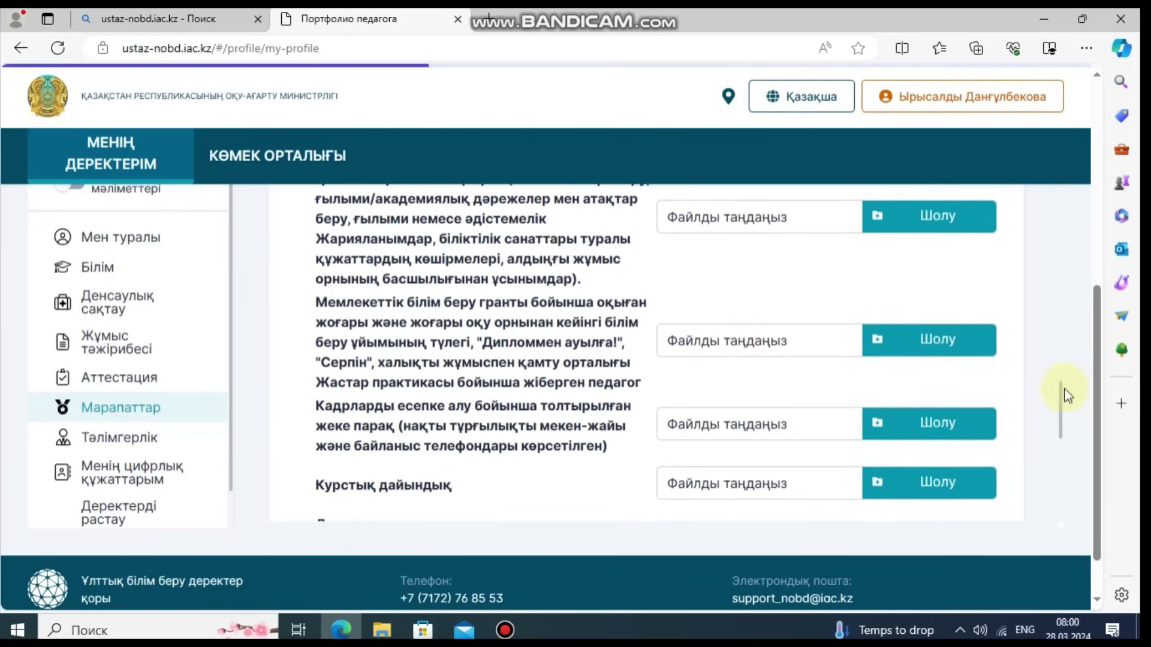
drag(1063, 395, 1053, 478)
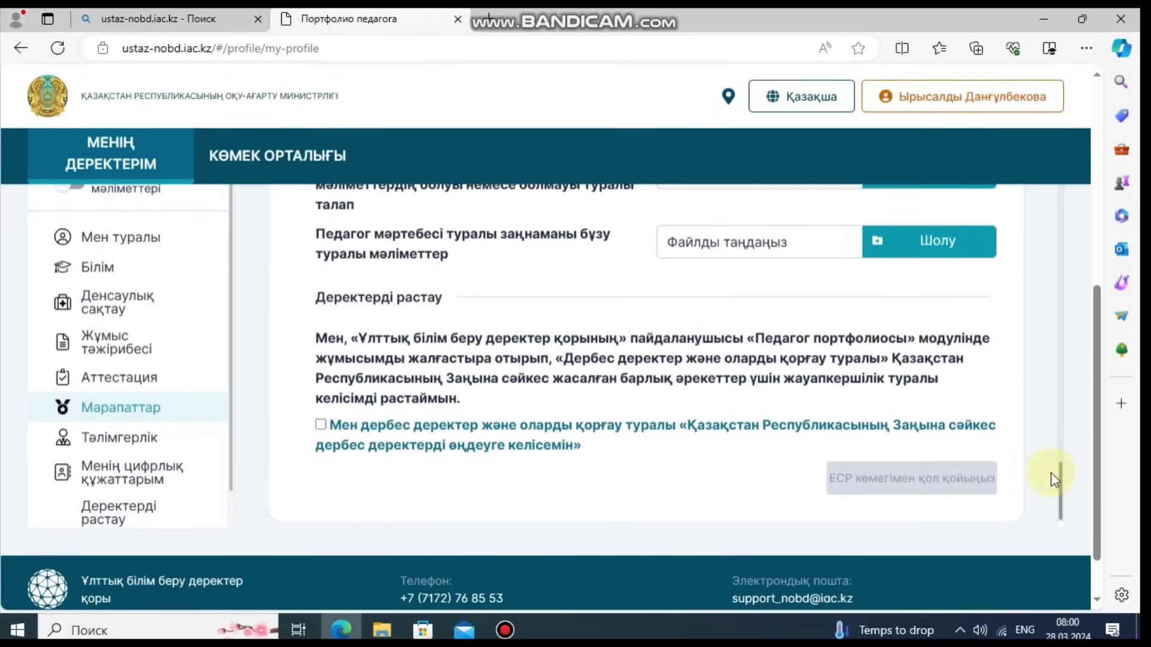
click(130, 438)
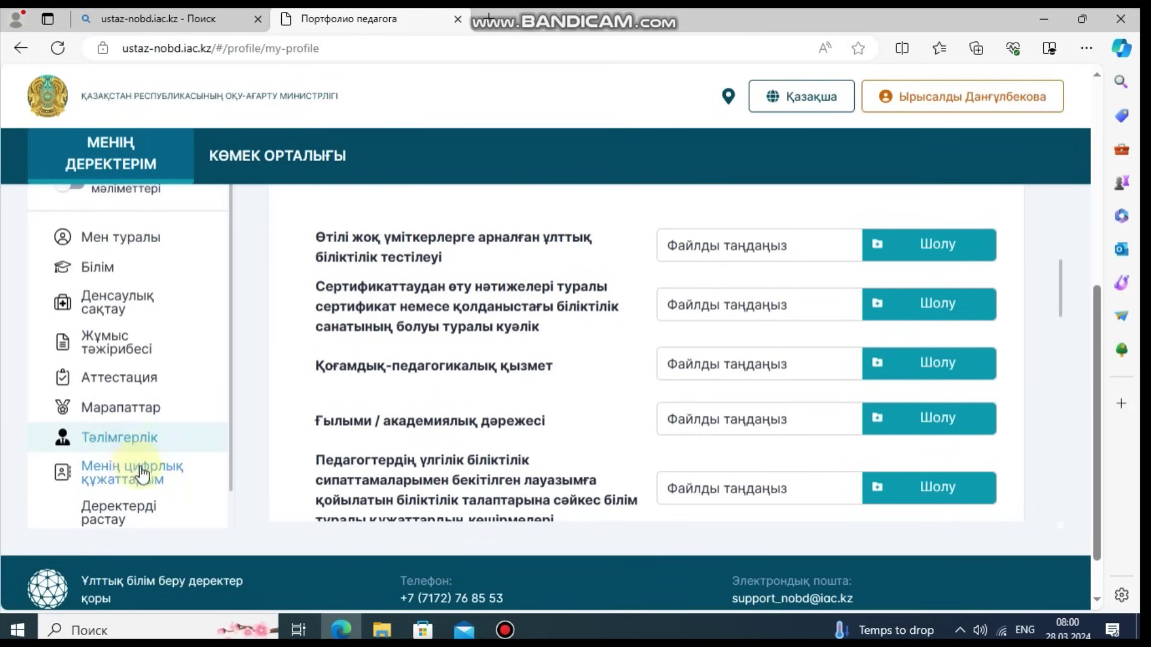
click(125, 411)
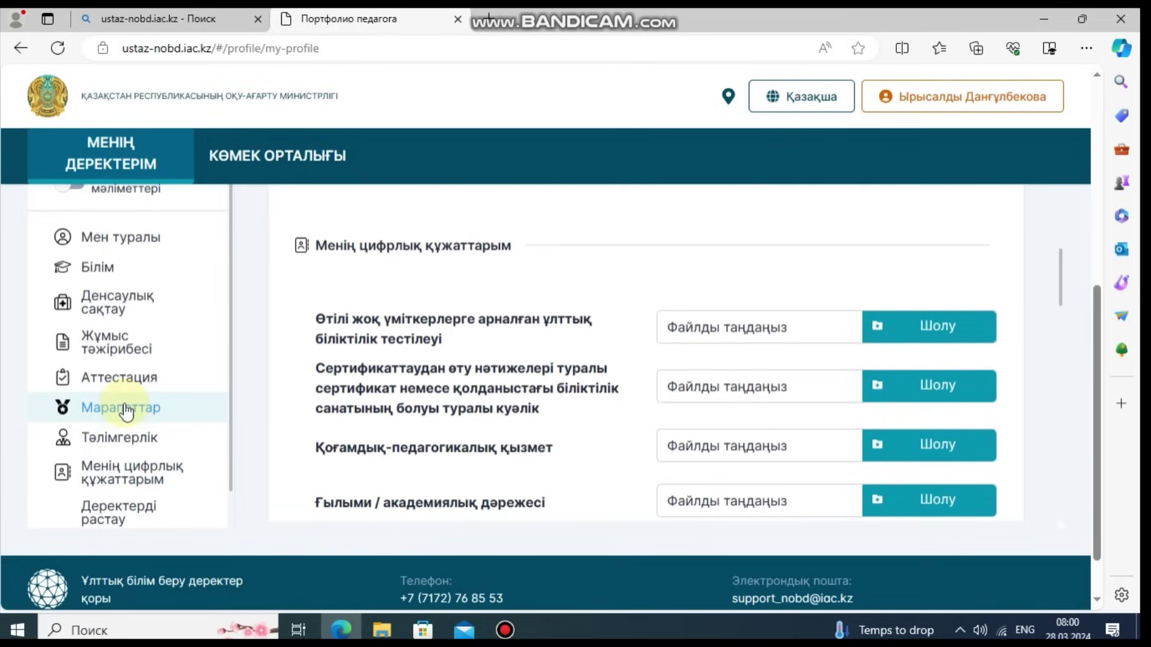
drag(1060, 284, 1061, 255)
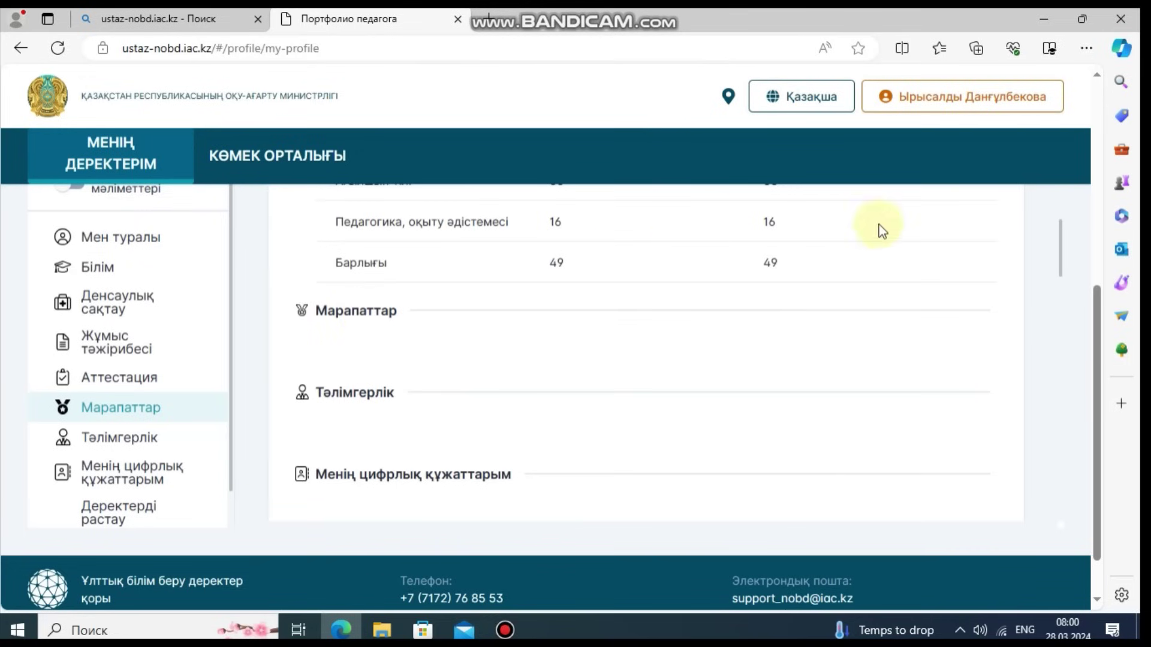
drag(1065, 249, 1055, 492)
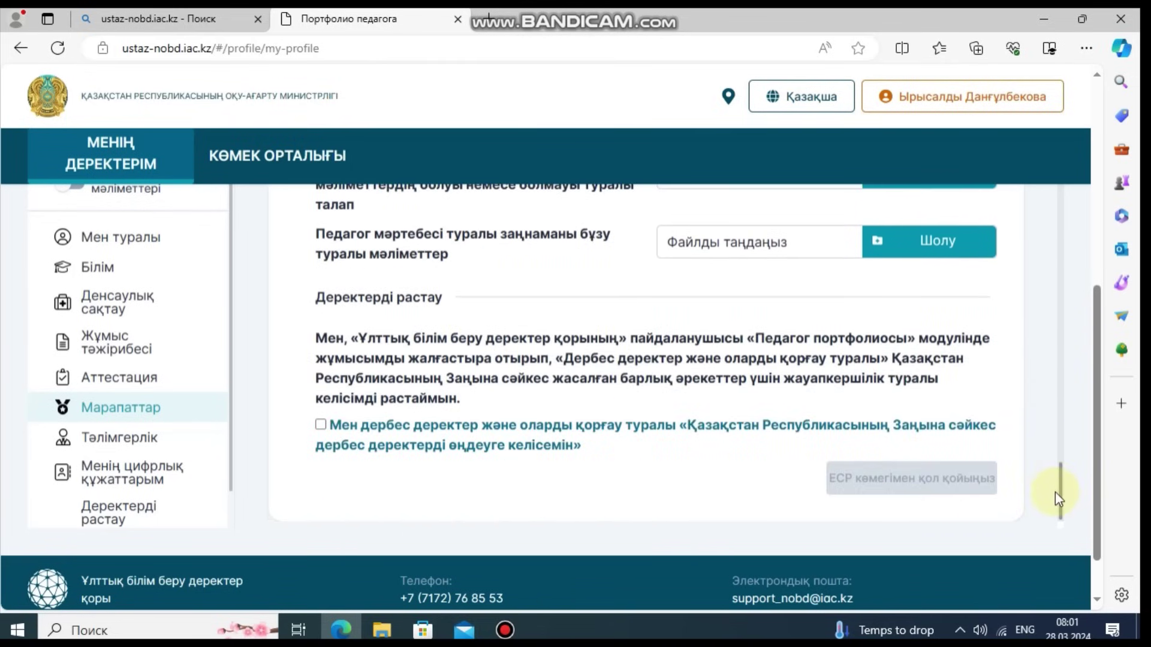
drag(1101, 449, 1112, 283)
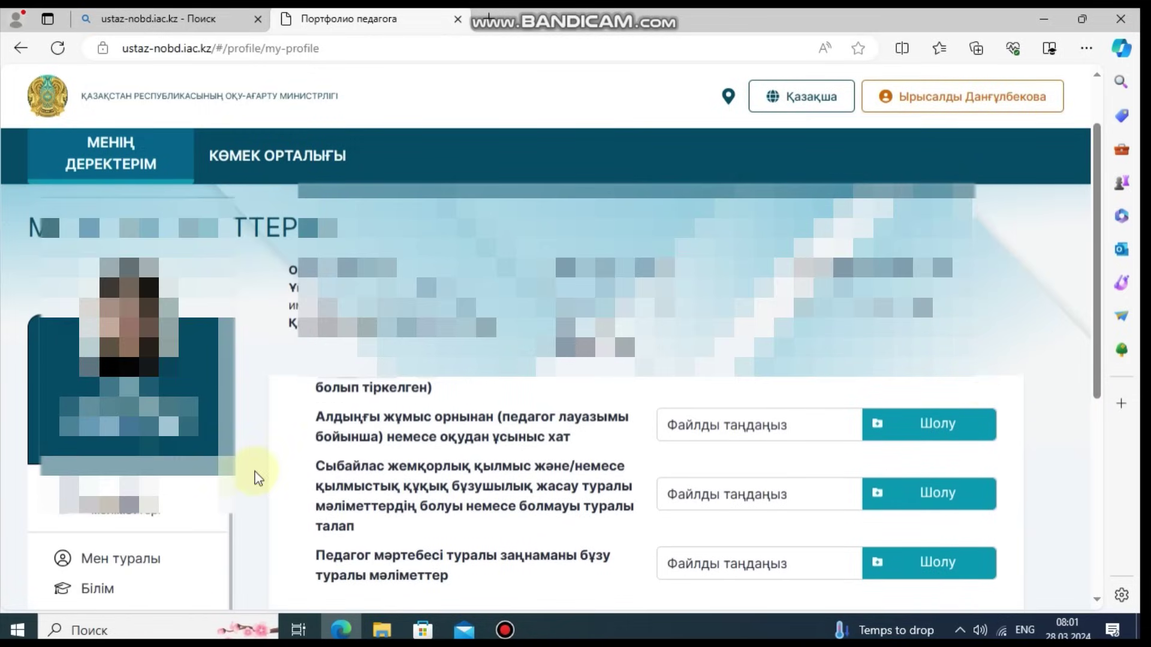
Step: View Мен туралы, return to the upload fields, and cancel the first Шолу file chooser
click(108, 559)
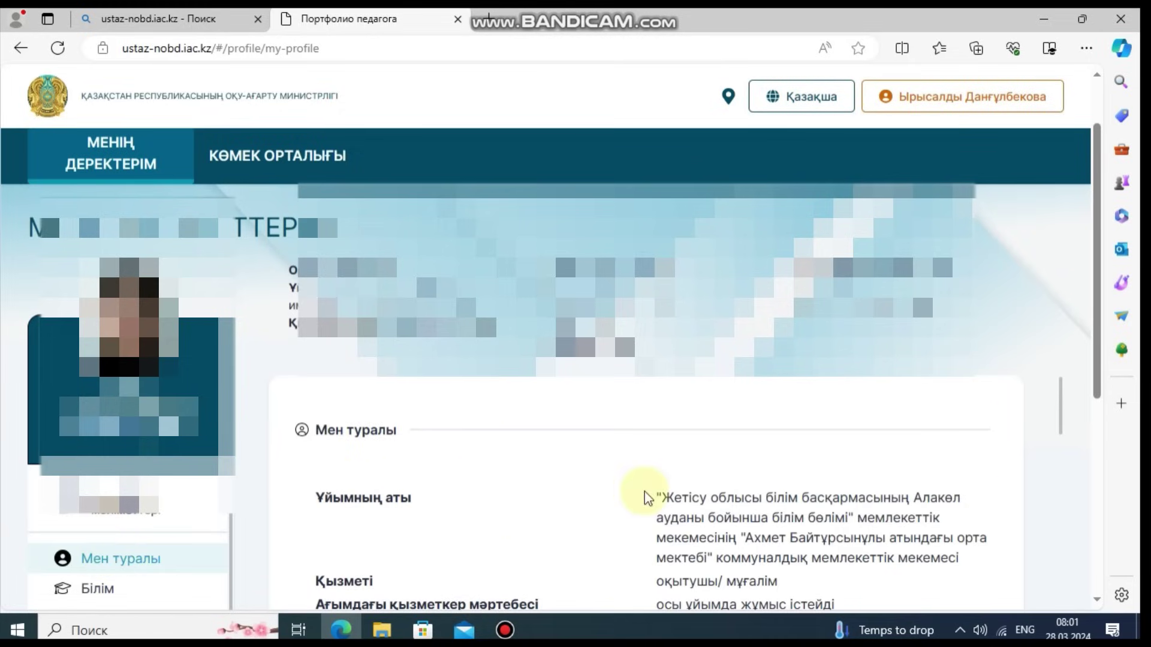
drag(1097, 311, 1084, 451)
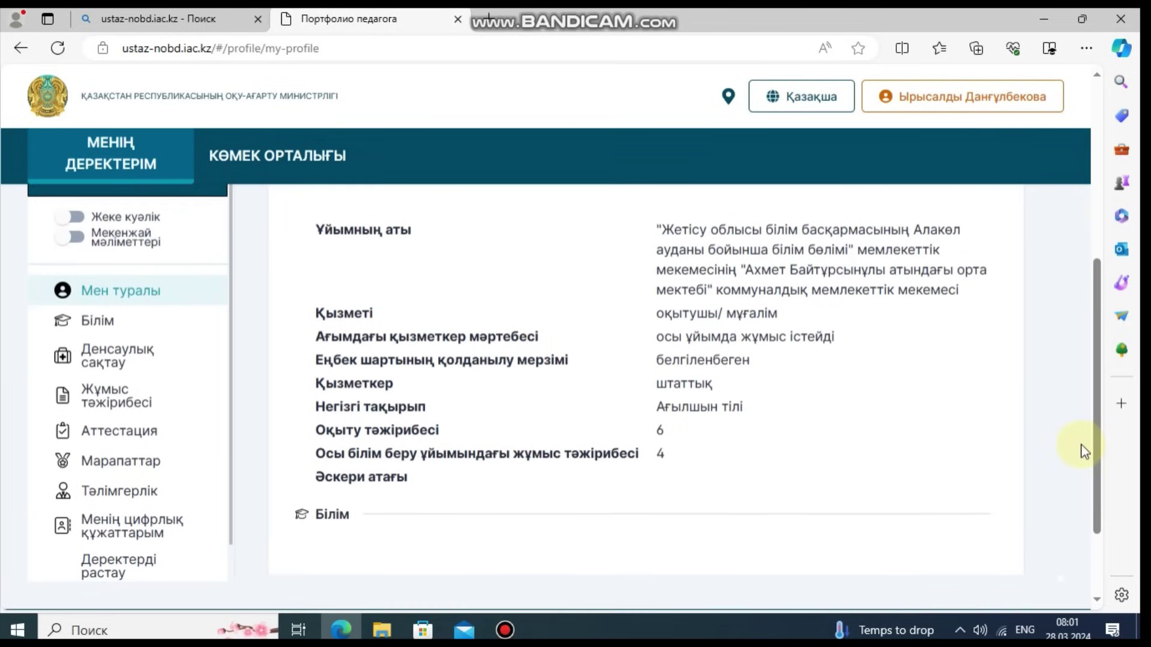
click(111, 496)
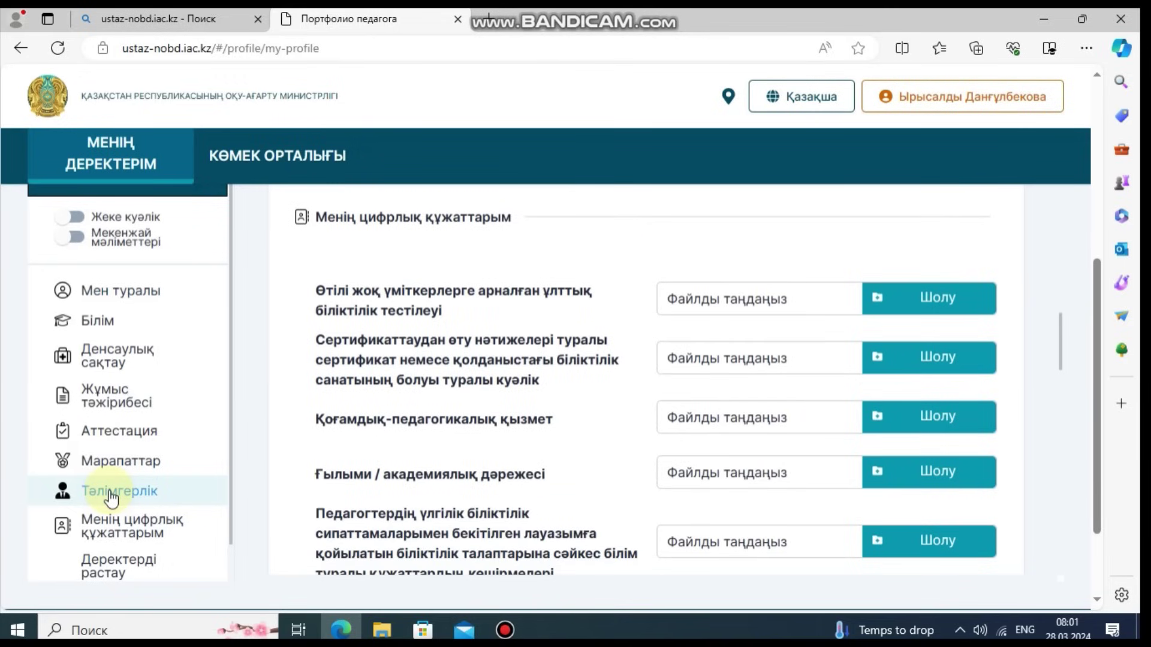
click(912, 307)
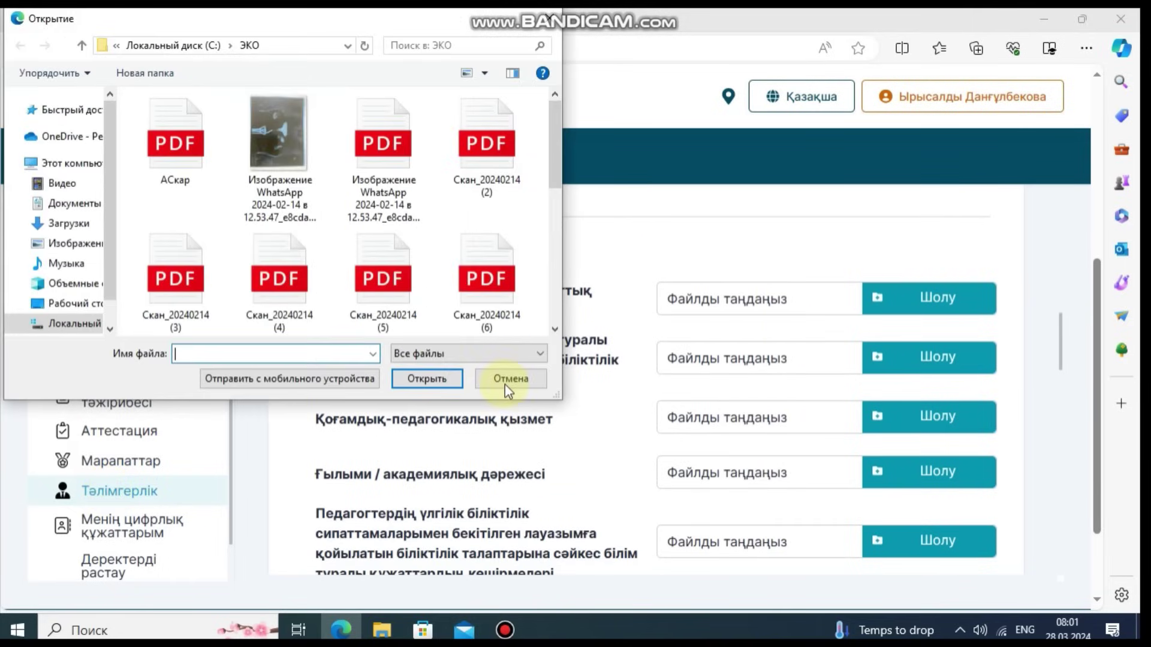
click(508, 388)
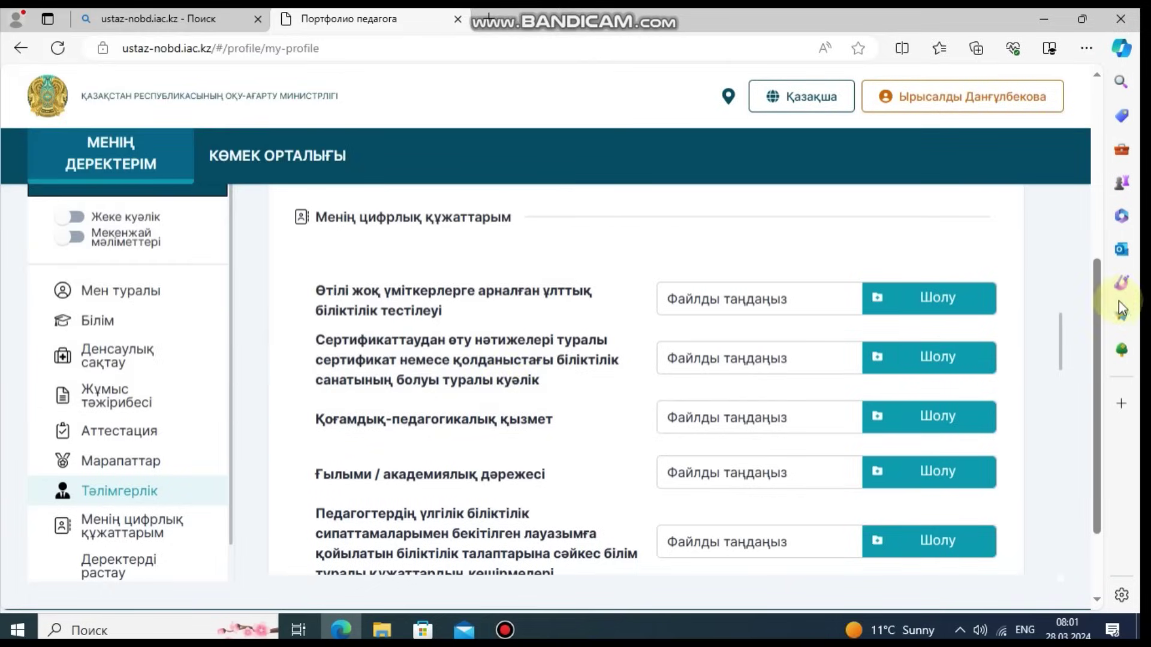
Step: Scroll to the top and open, then close, the browser's main menu
drag(1091, 296, 1103, 135)
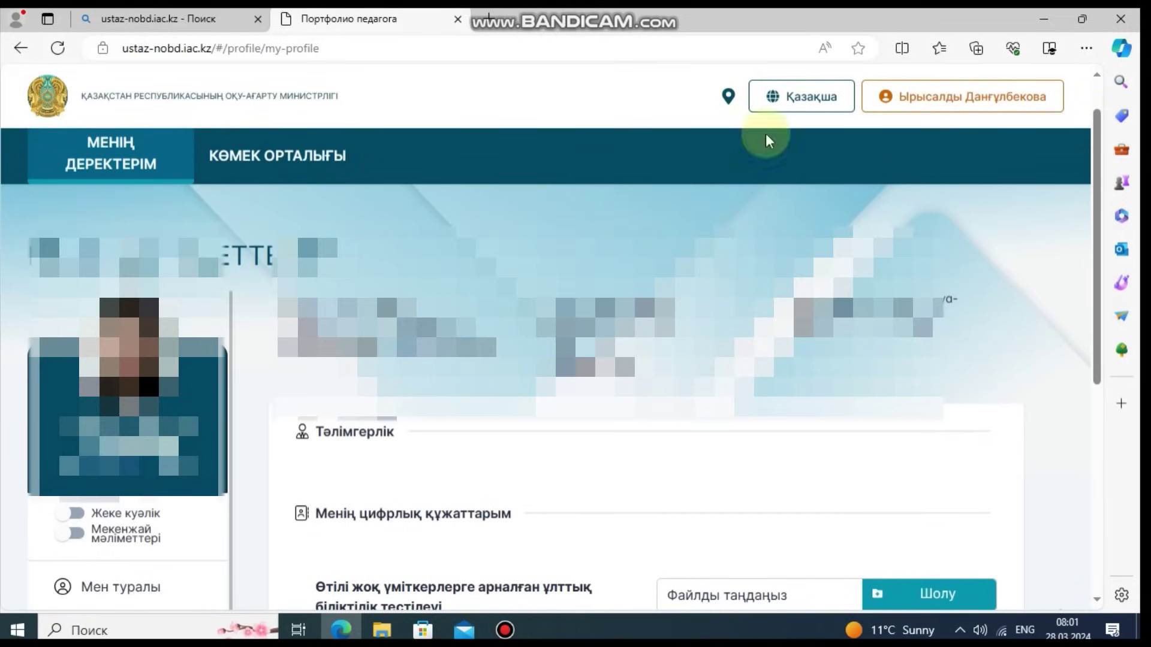
click(1086, 48)
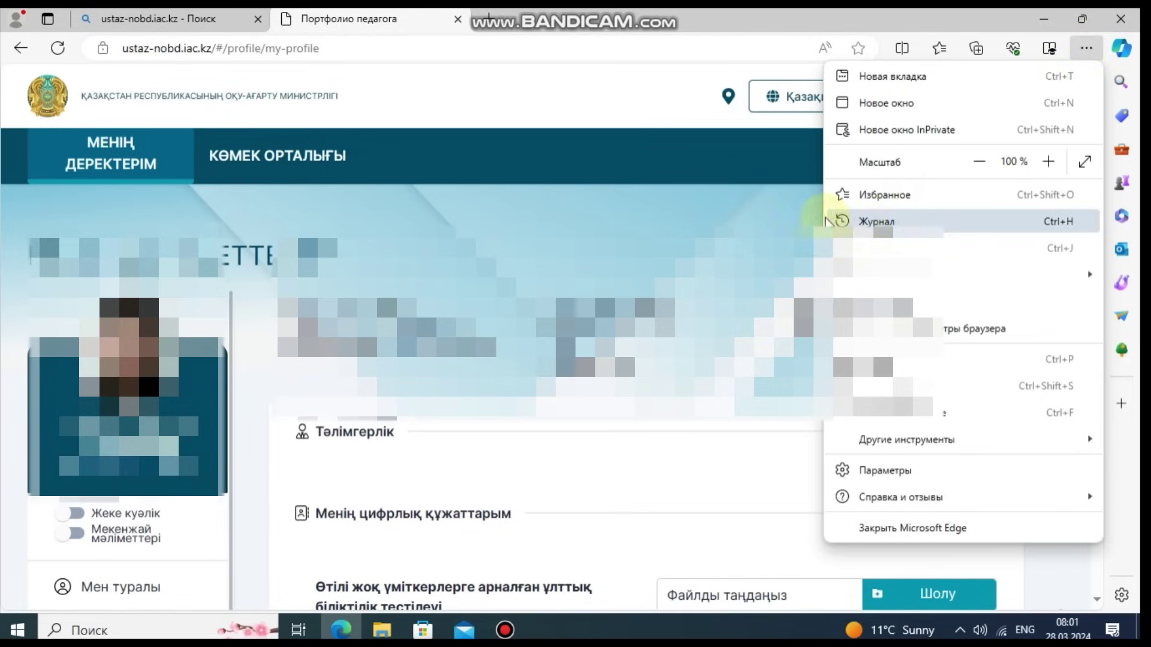
click(757, 174)
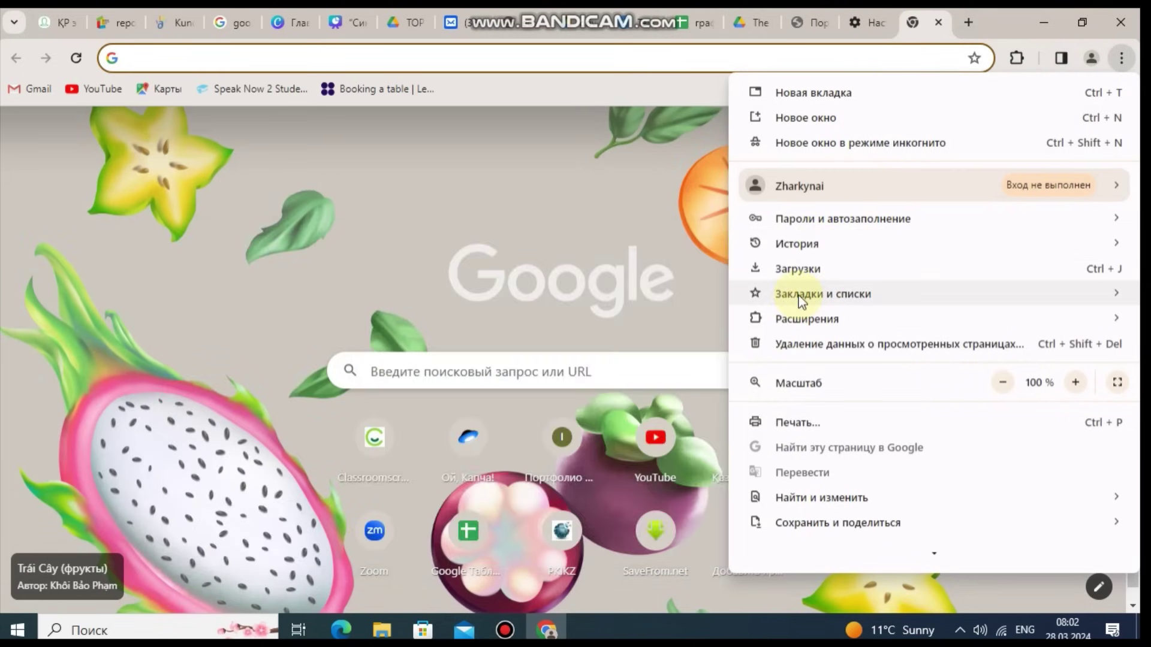
Step: Delete the last hour's browsing history, cookies and cached files in Chrome
mouse_move(791, 246)
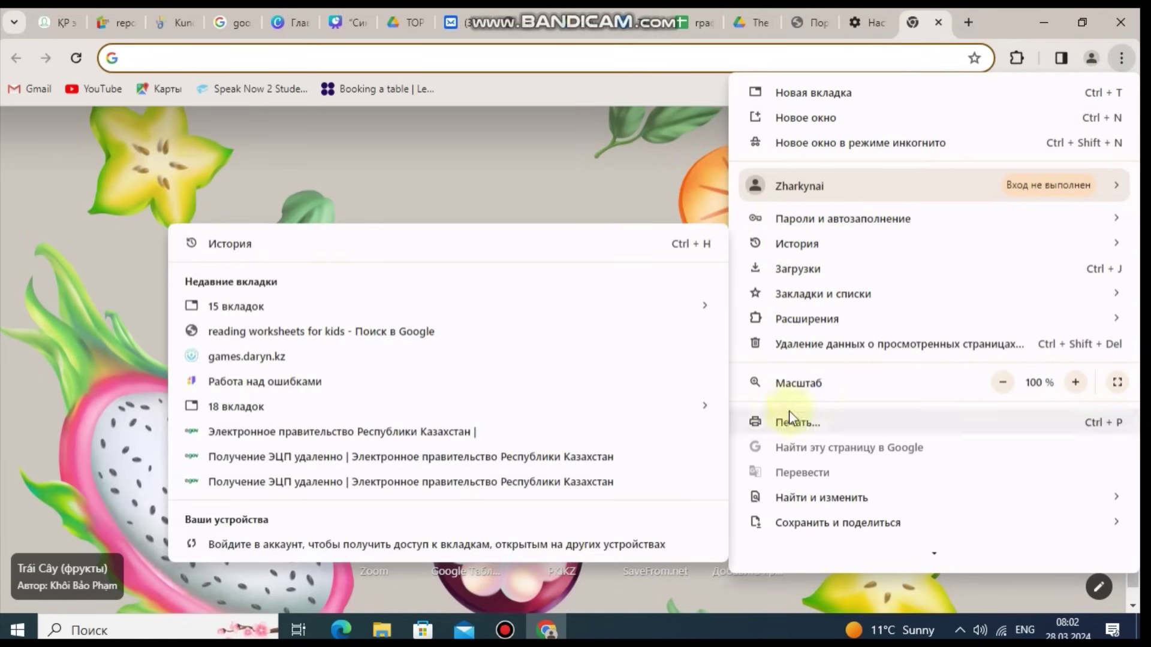
mouse_move(1005, 188)
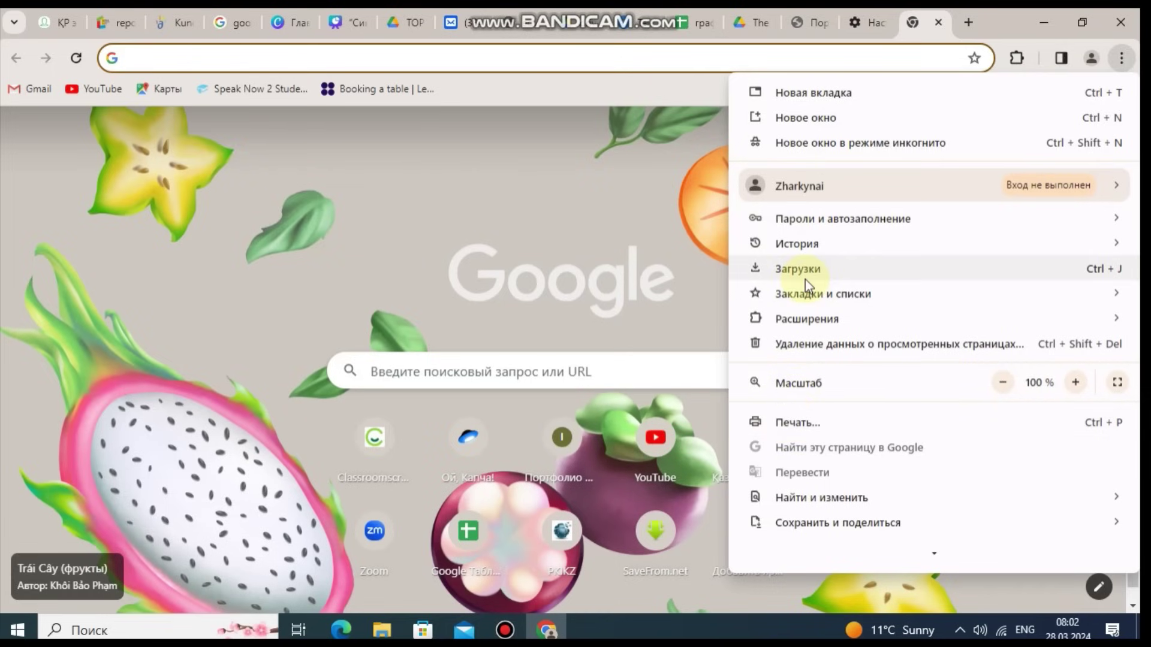
click(806, 340)
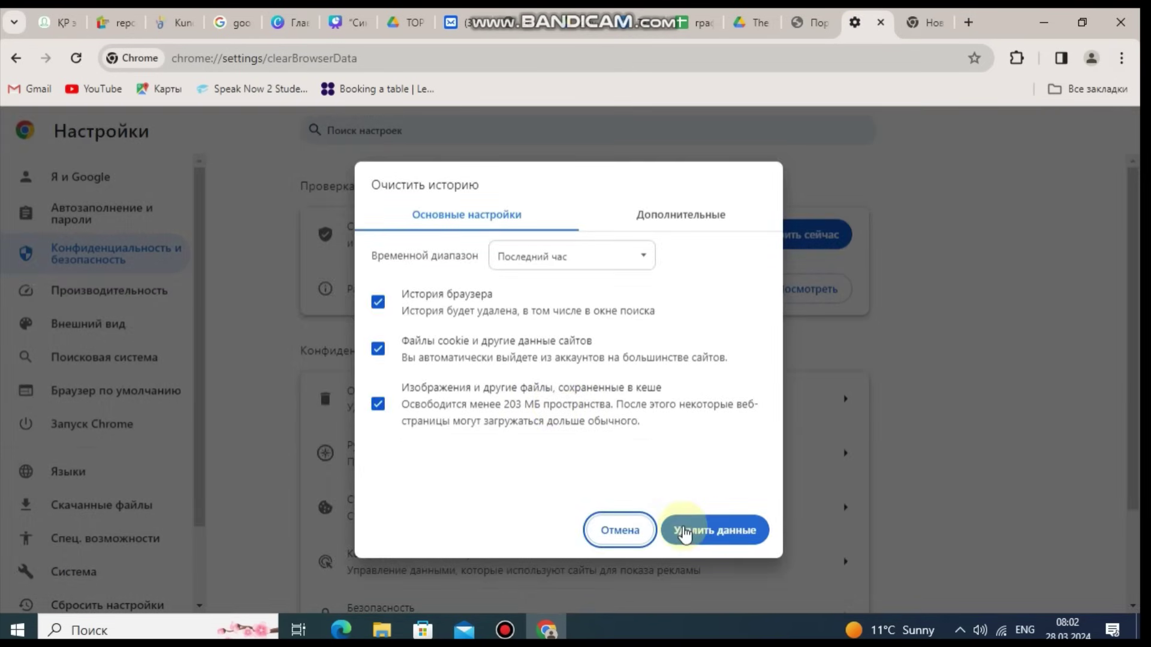
click(685, 534)
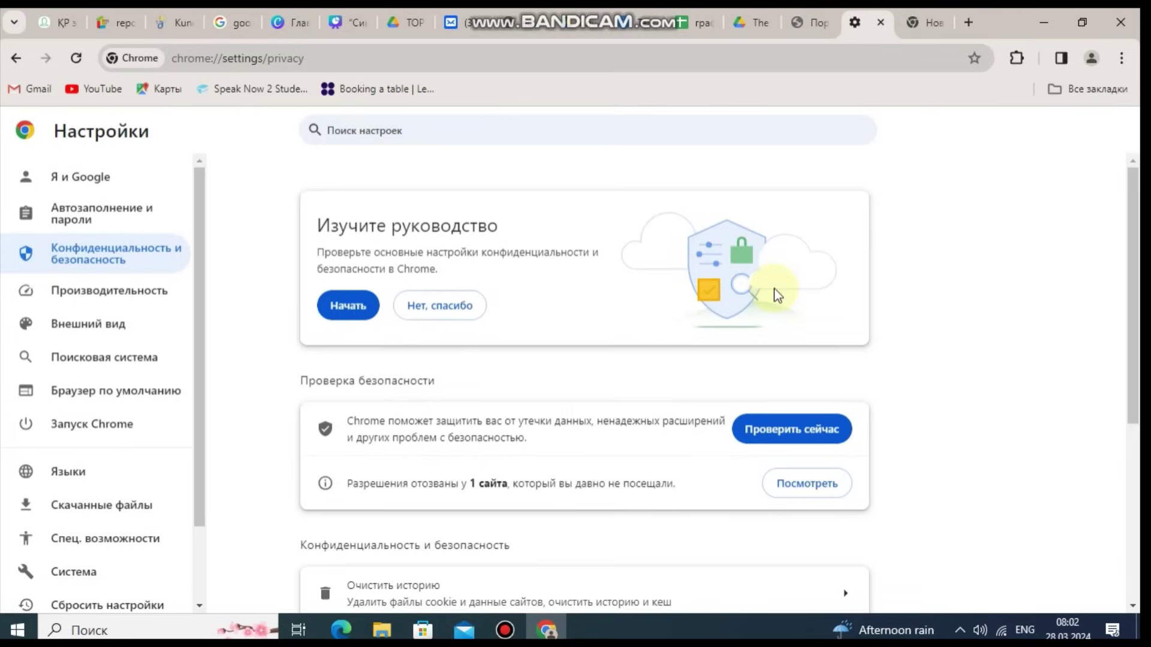
Step: Close the Settings tab and the empty new tab, keeping the portfolio portal tab
click(881, 22)
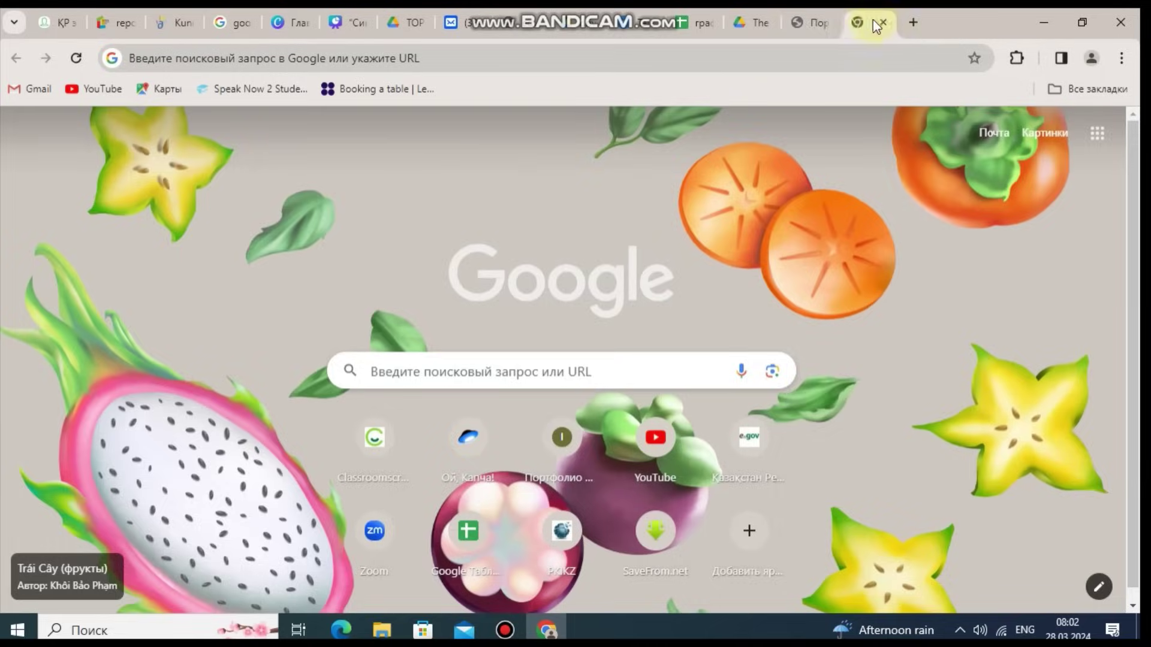
click(825, 20)
click(857, 30)
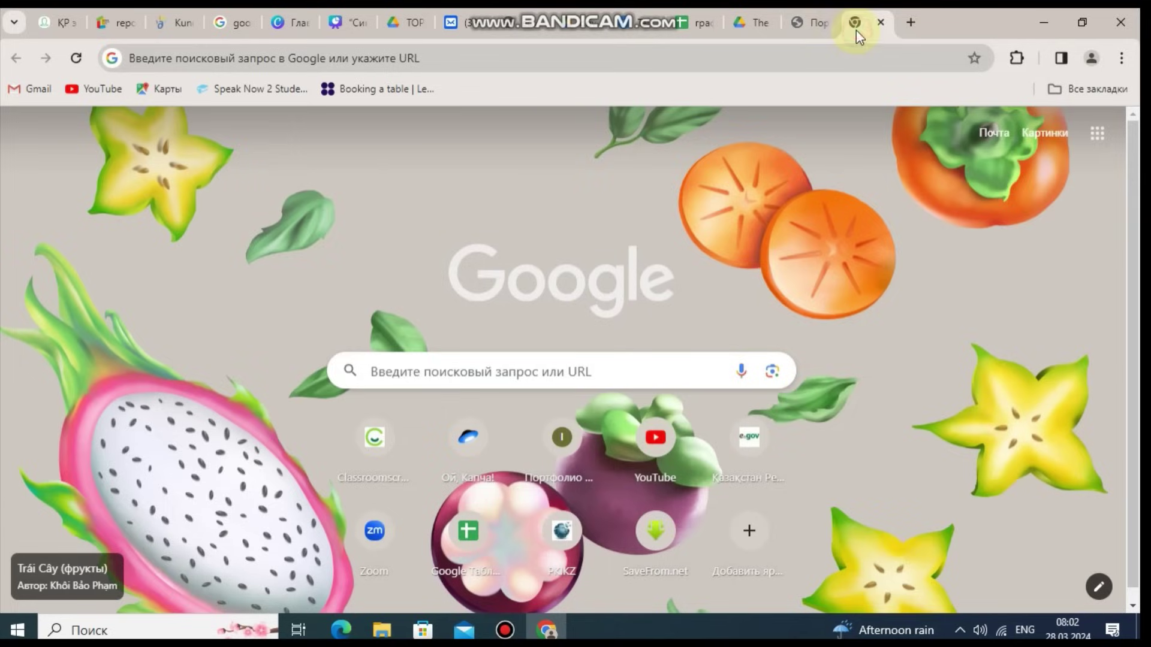
click(878, 22)
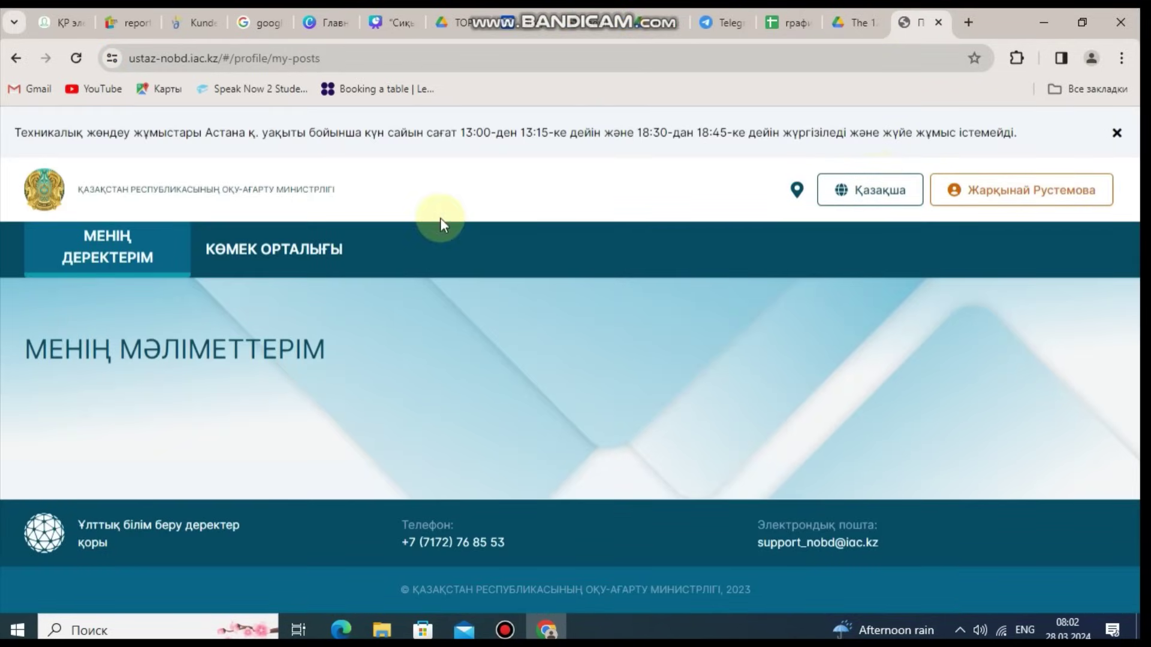